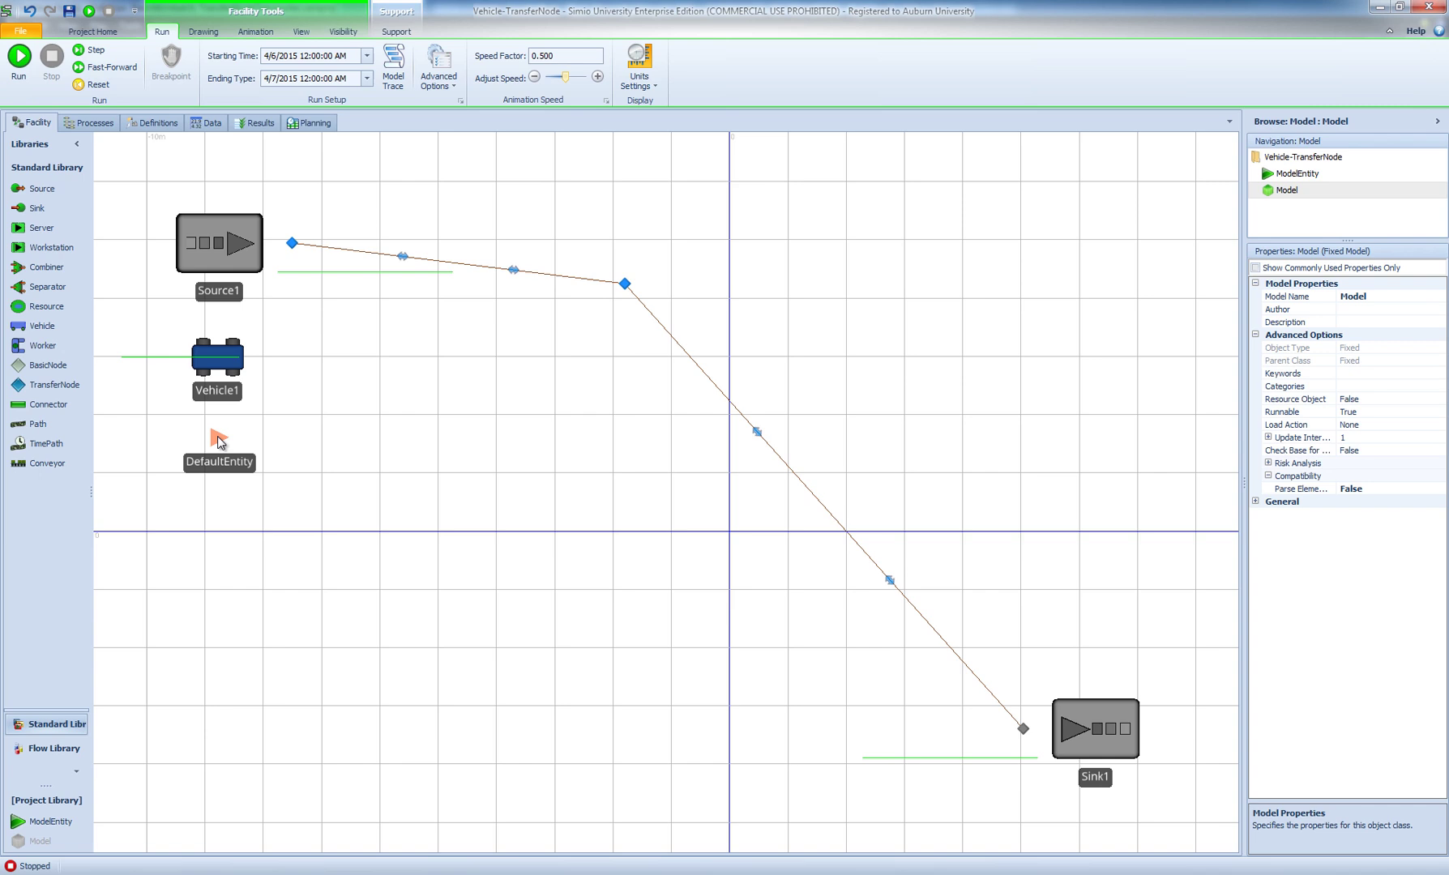
# Step: Widen the Properties panel and review Vehicle1, Source1, TransferNode1, Path2 and Sink1 settings
pyautogui.click(217, 354)
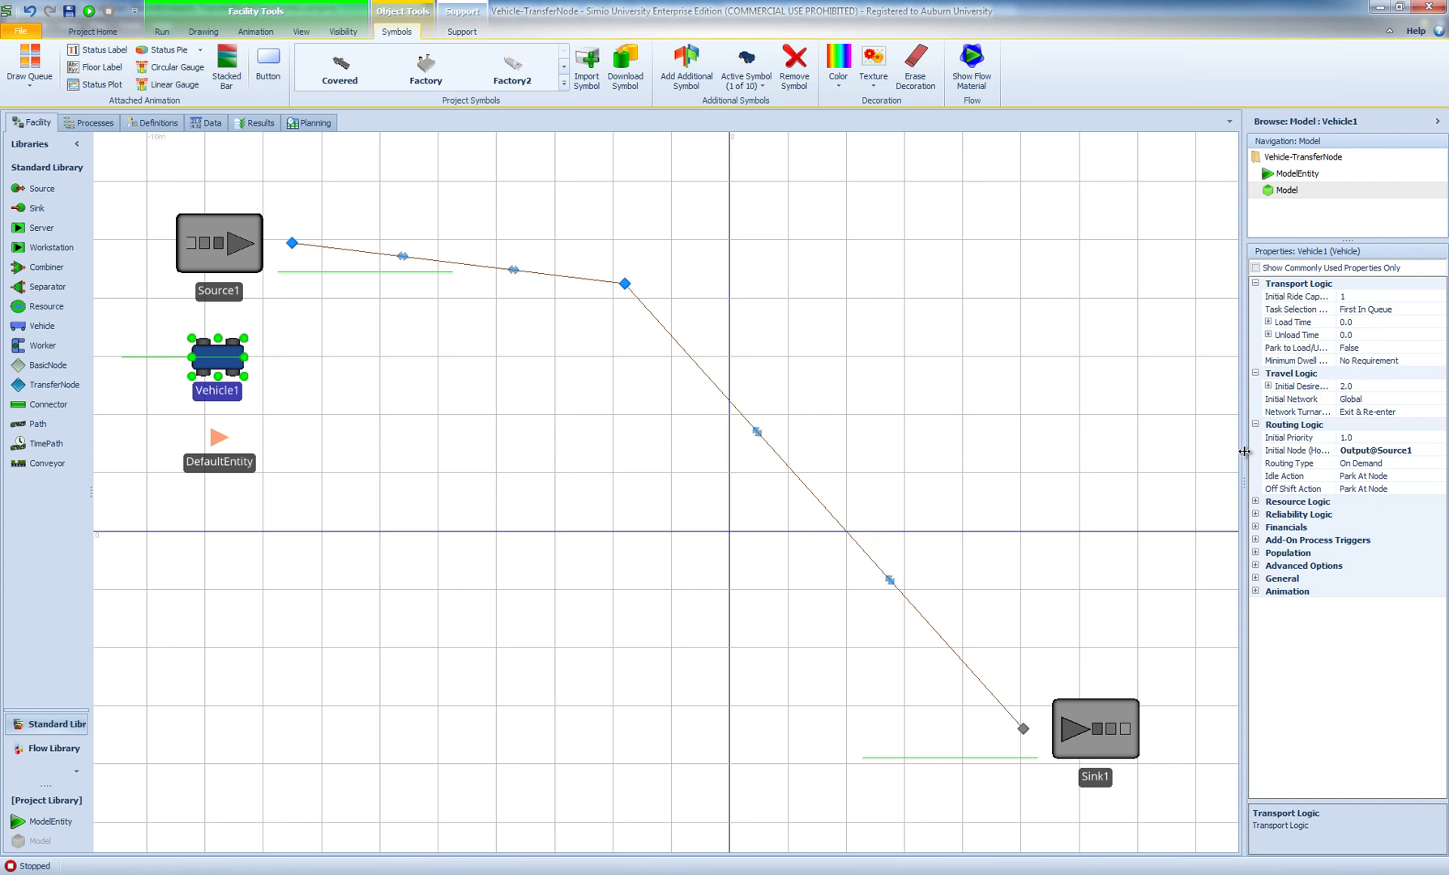
pyautogui.moveTo(1244, 451); pyautogui.dragTo(1188, 451)
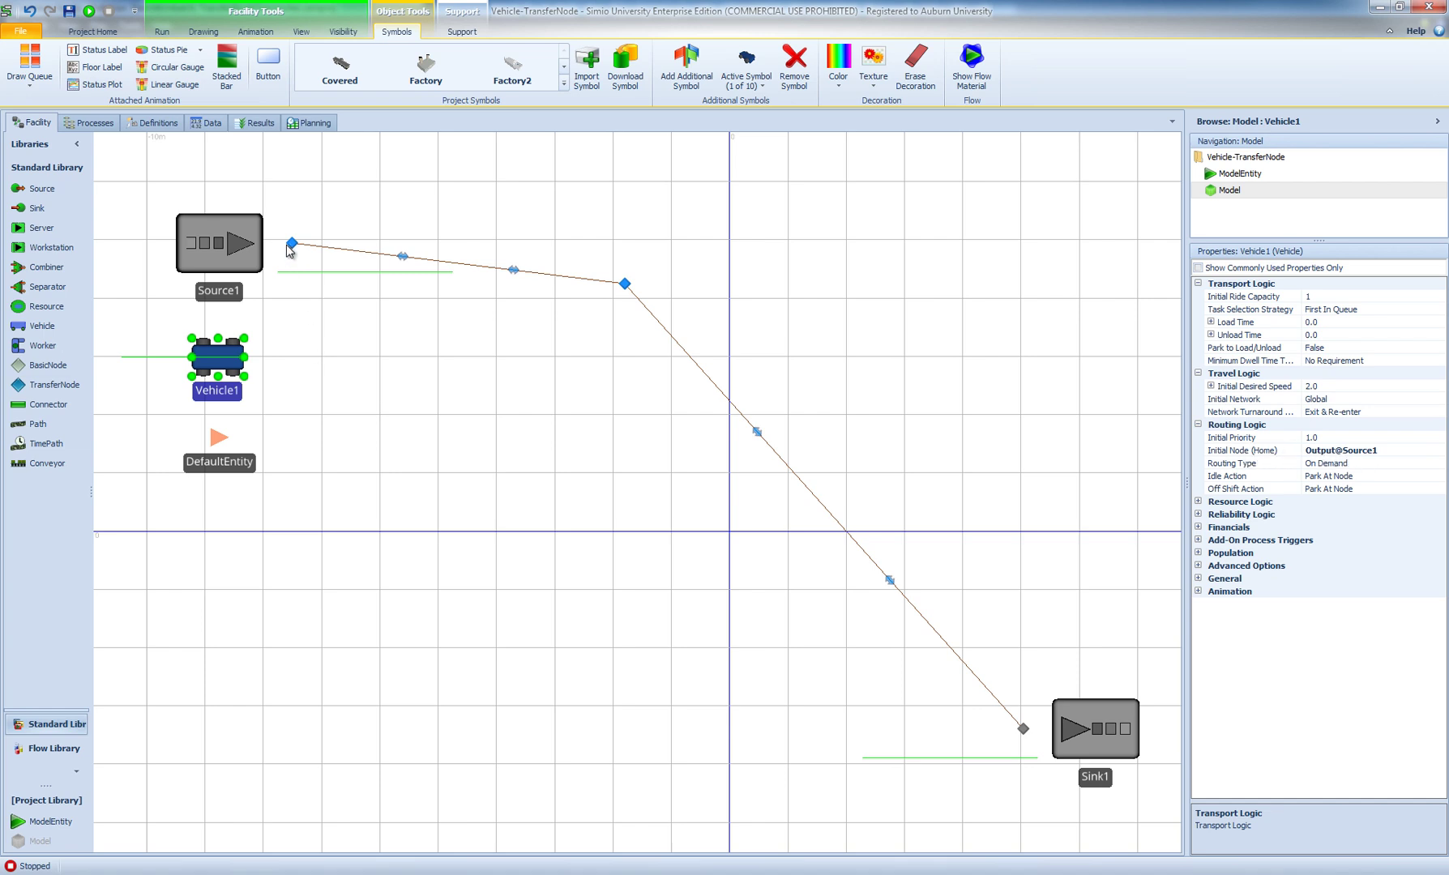
pyautogui.click(240, 250)
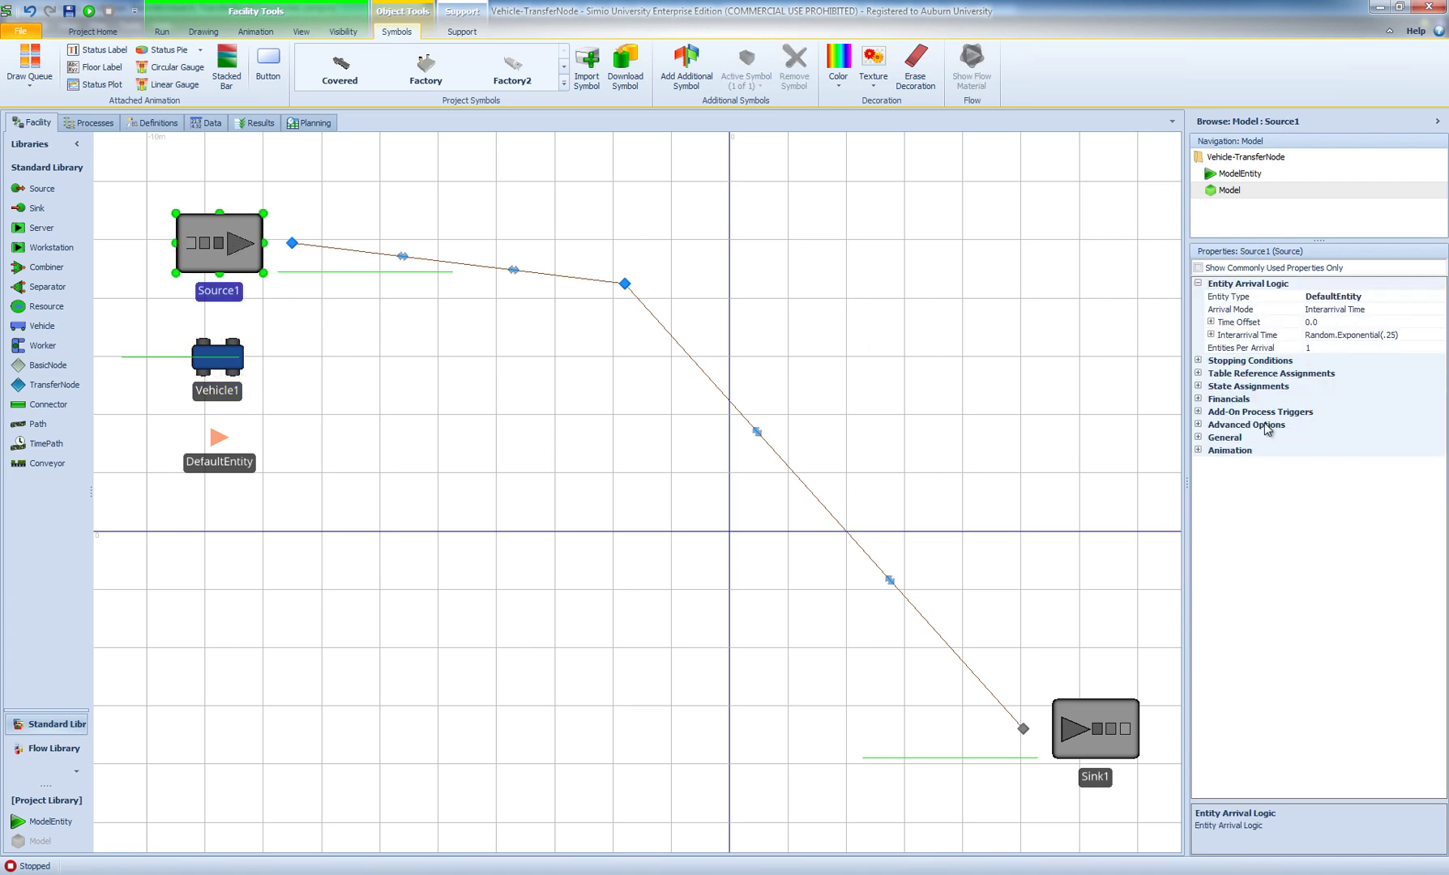
pyautogui.click(625, 283)
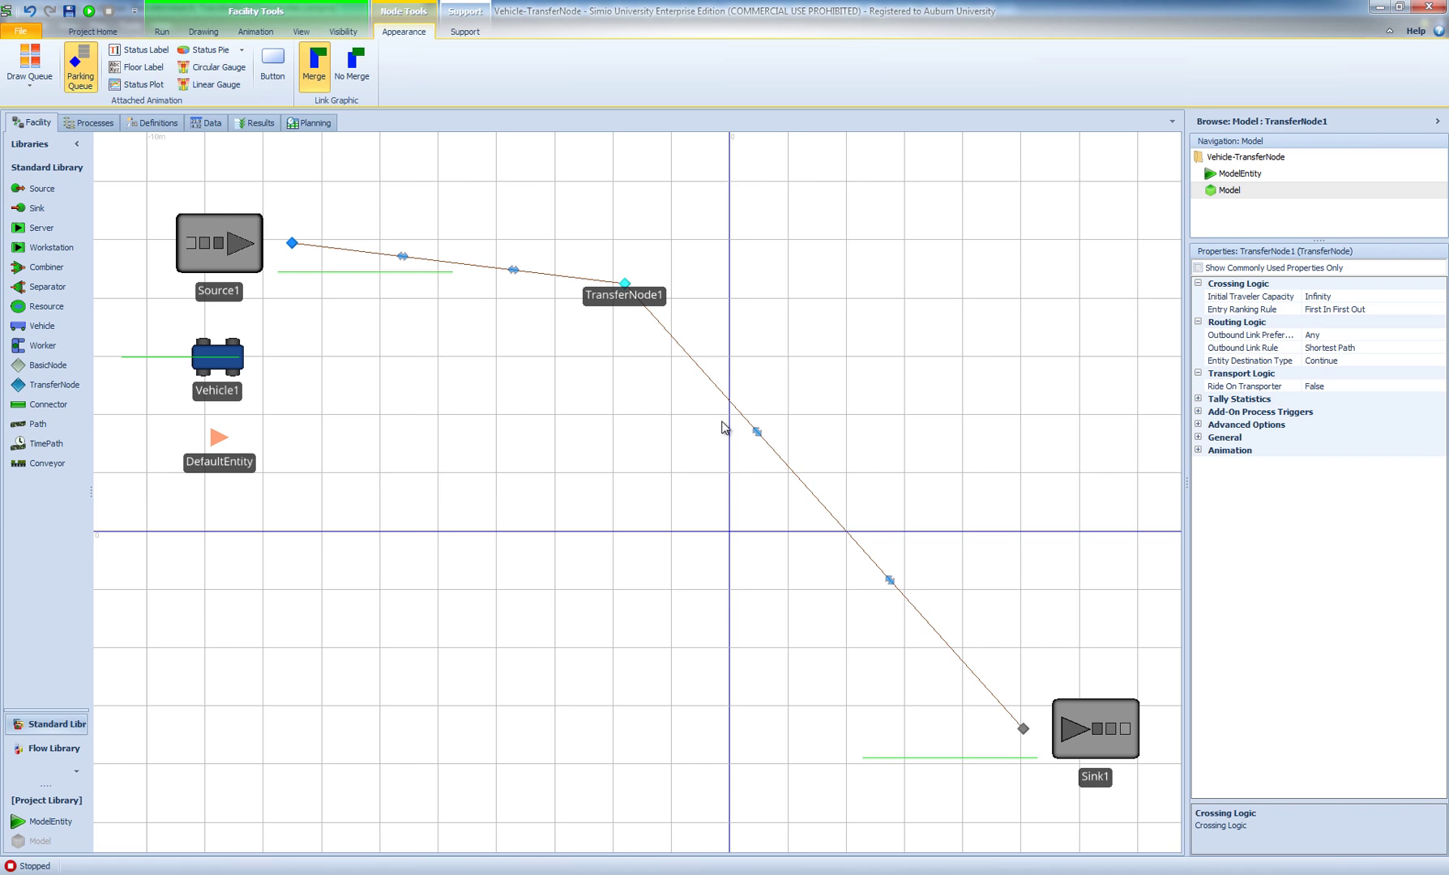
pyautogui.click(808, 489)
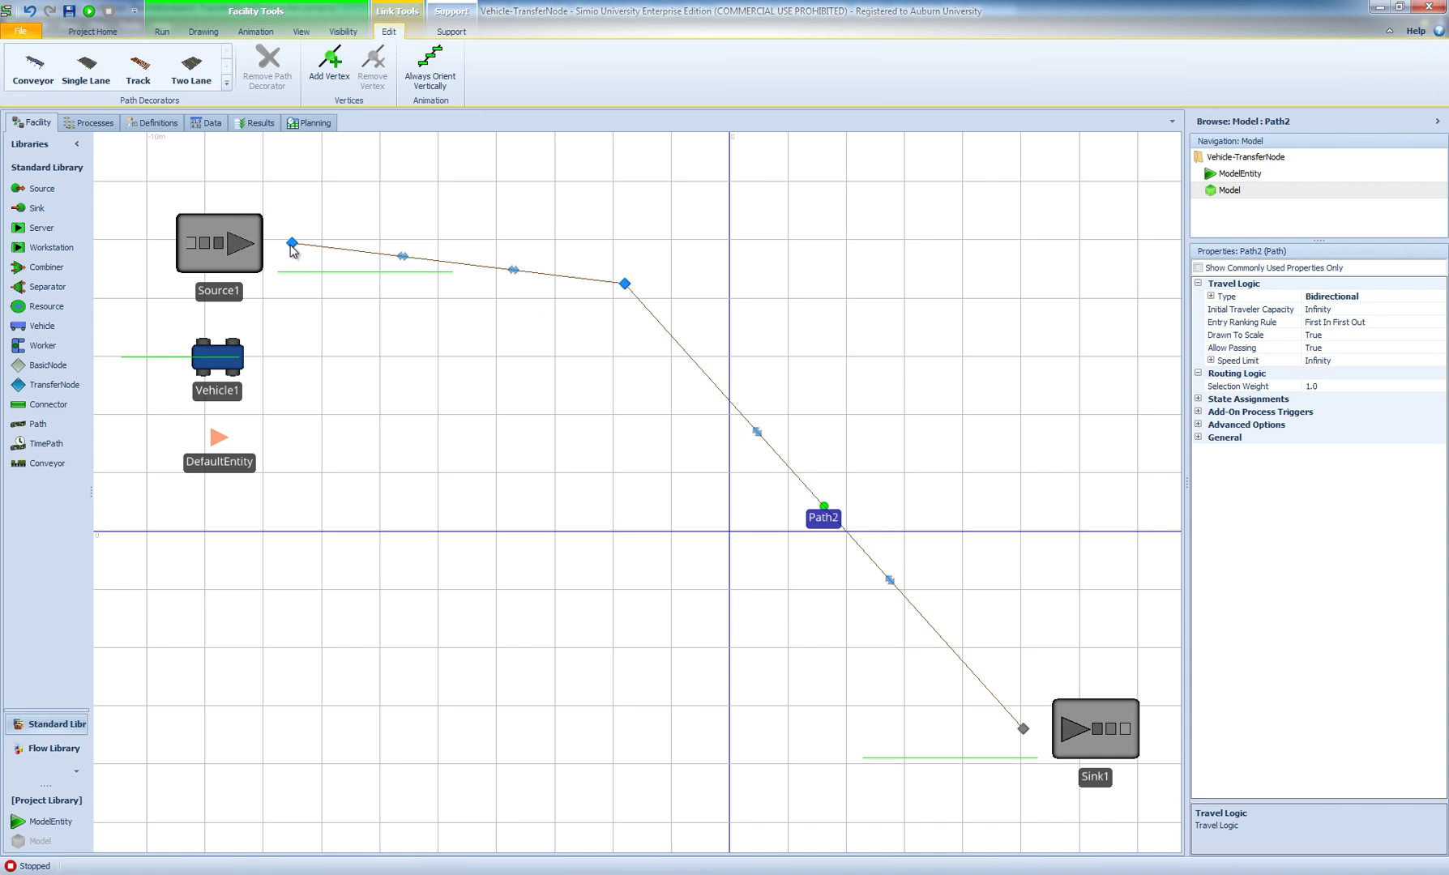
pyautogui.click(625, 285)
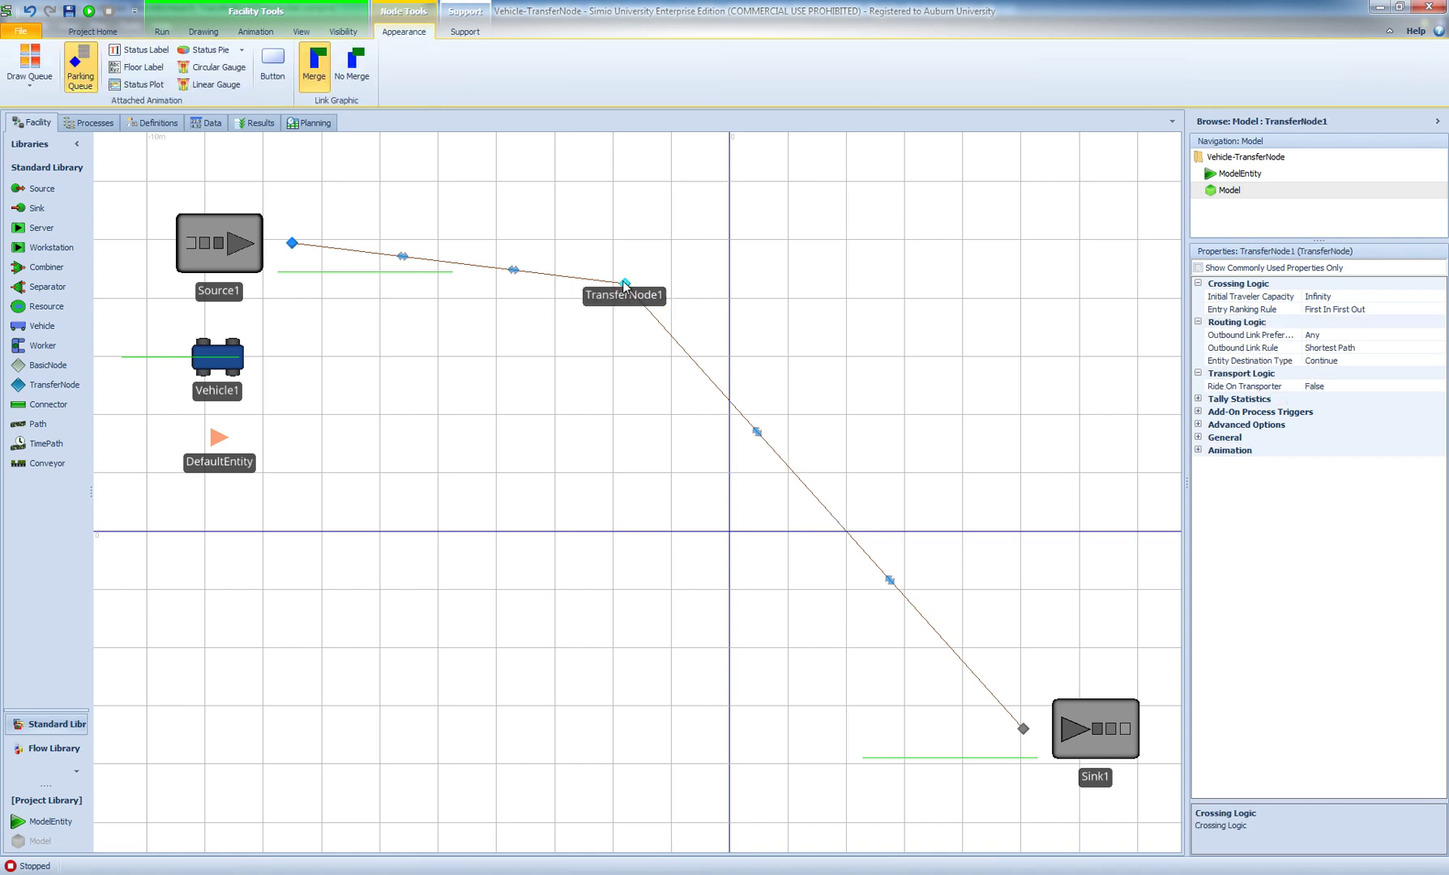
pyautogui.click(1086, 729)
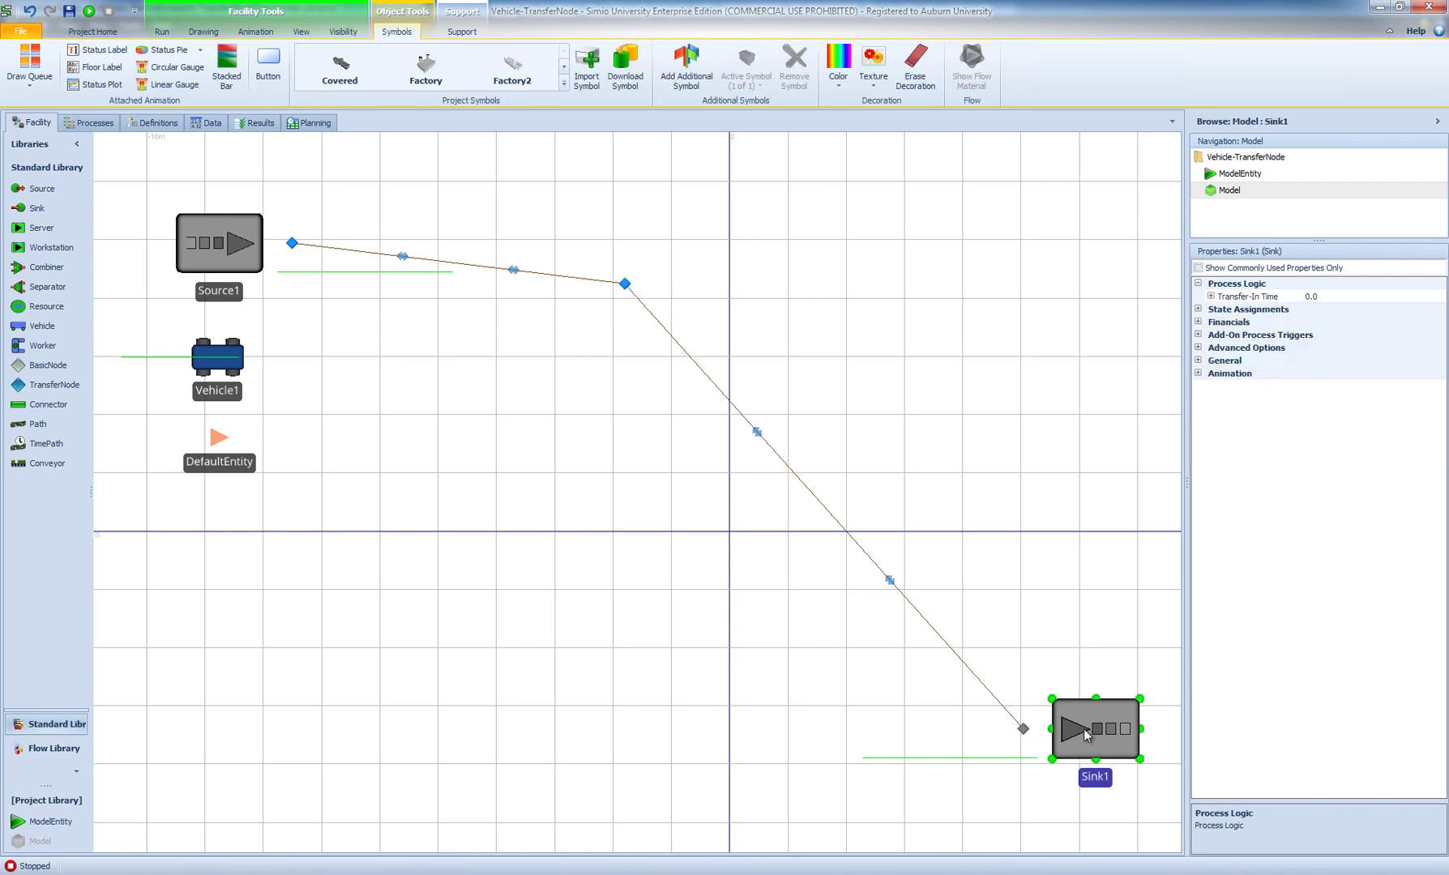
pyautogui.click(617, 649)
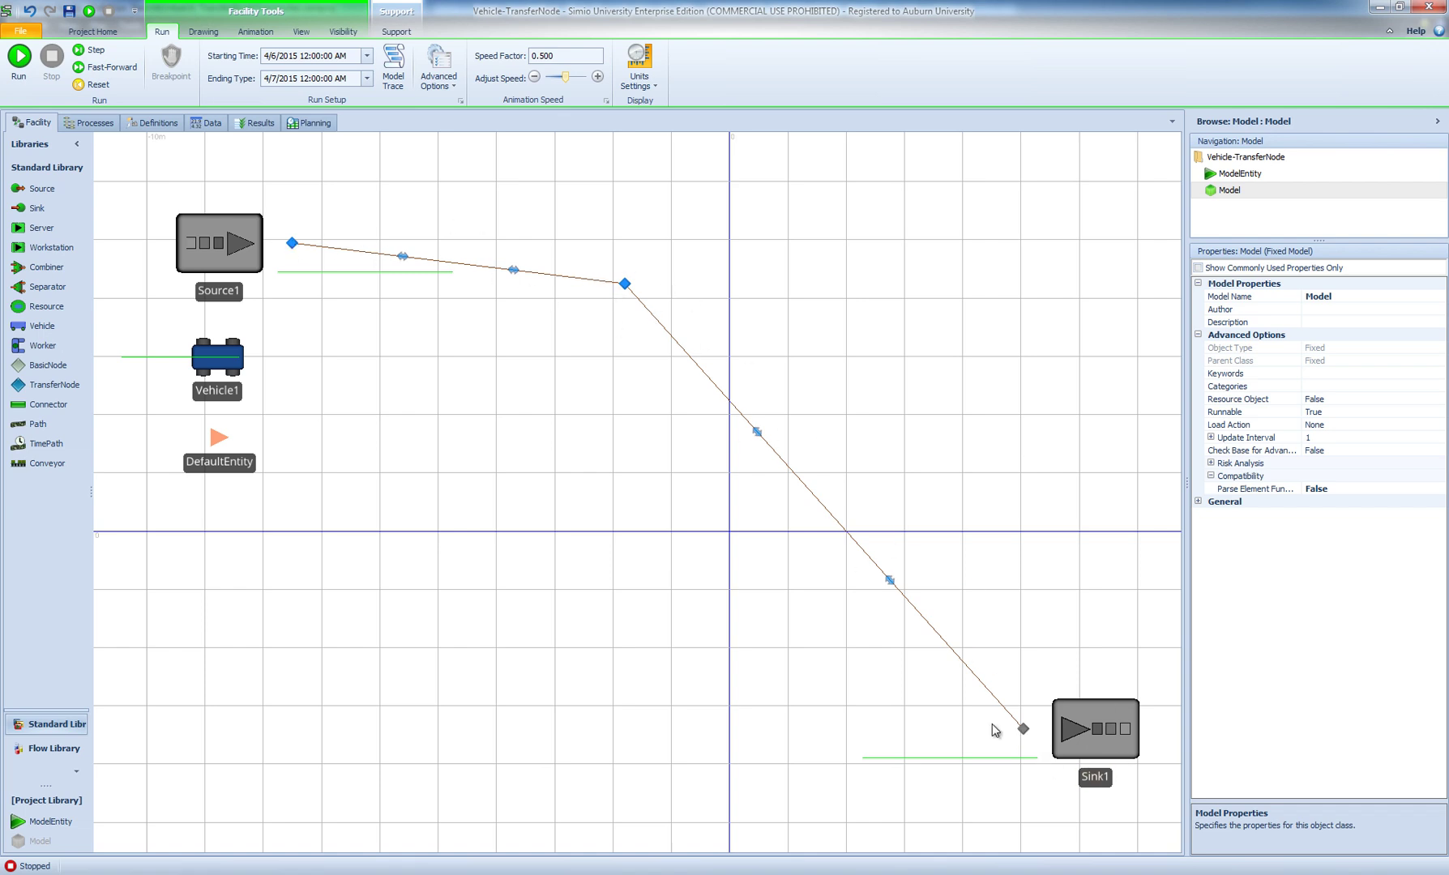
pyautogui.click(231, 347)
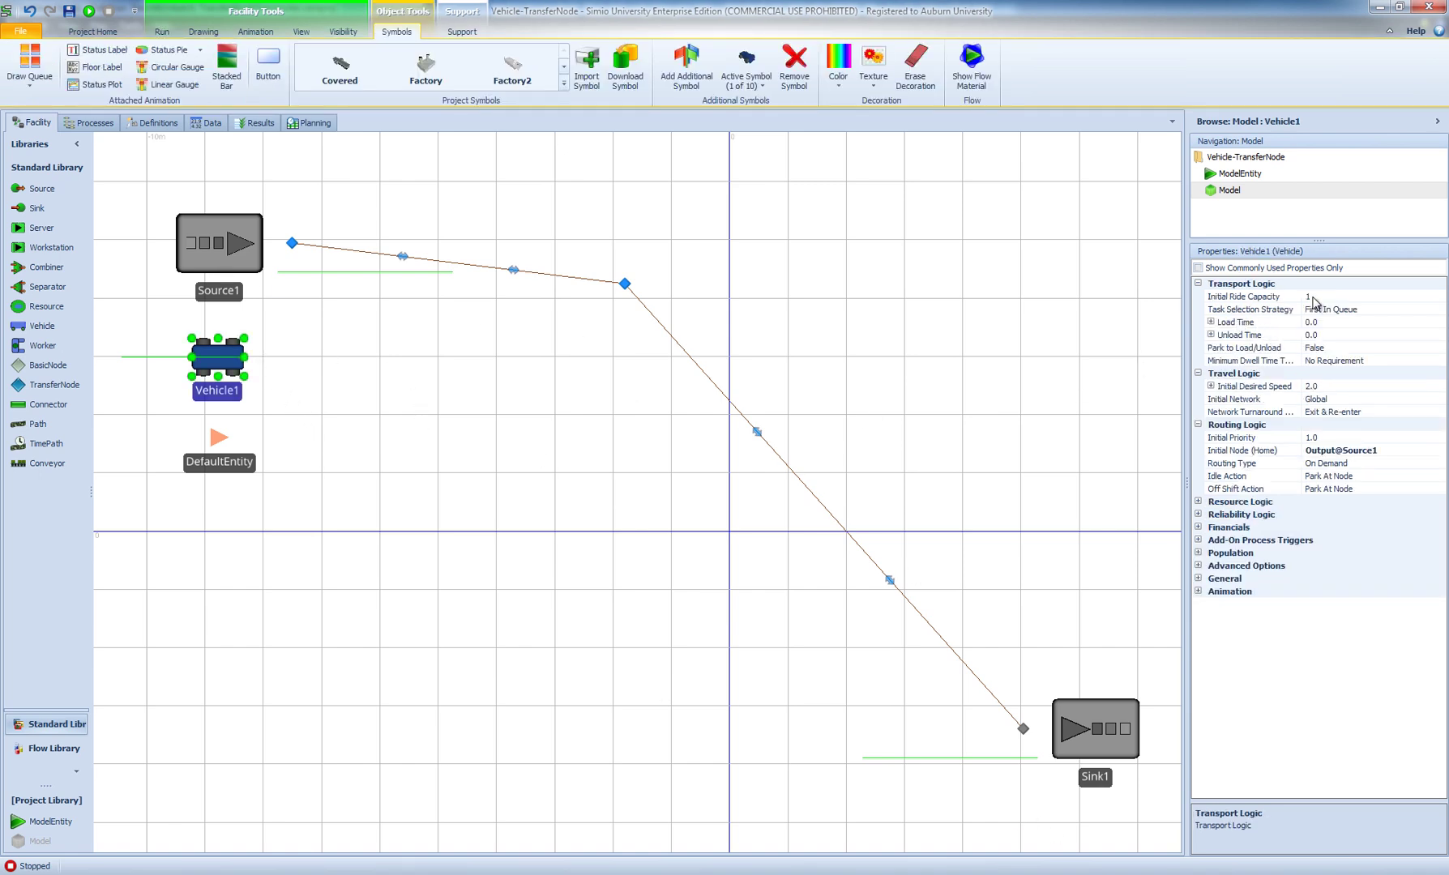
pyautogui.click(689, 585)
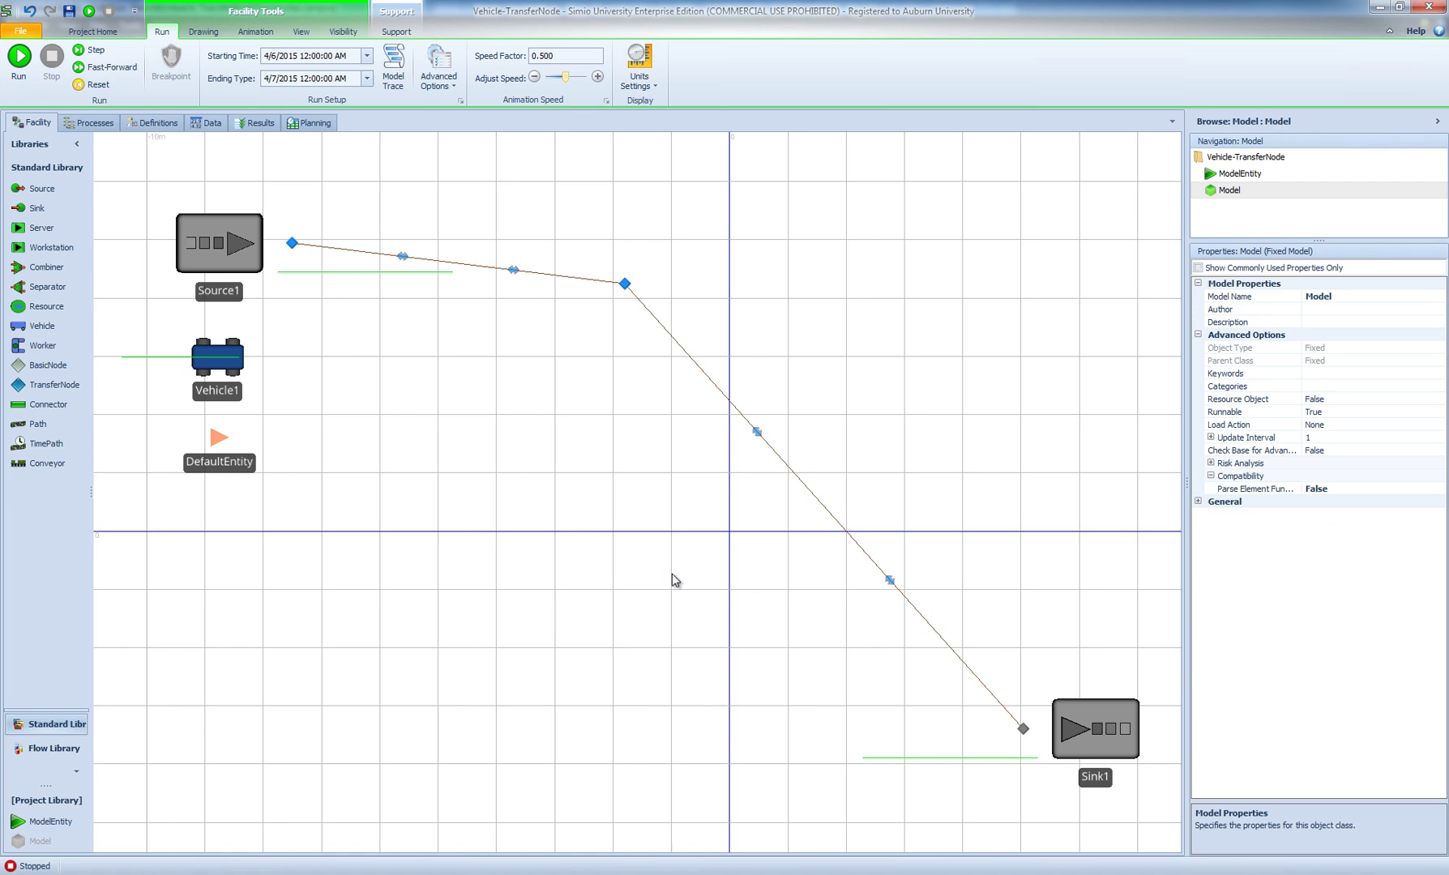
pyautogui.click(292, 243)
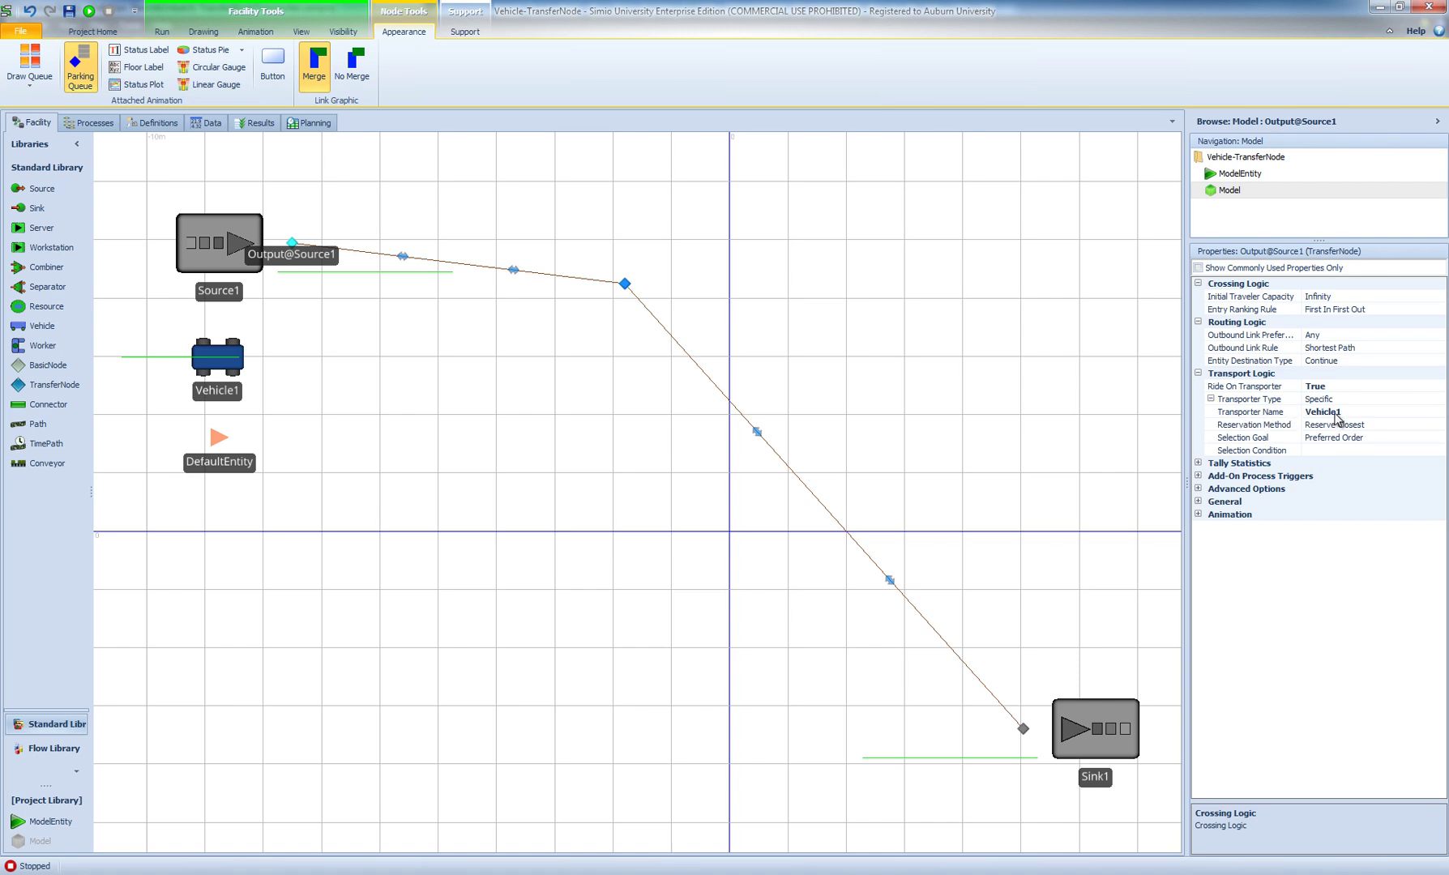
pyautogui.click(625, 284)
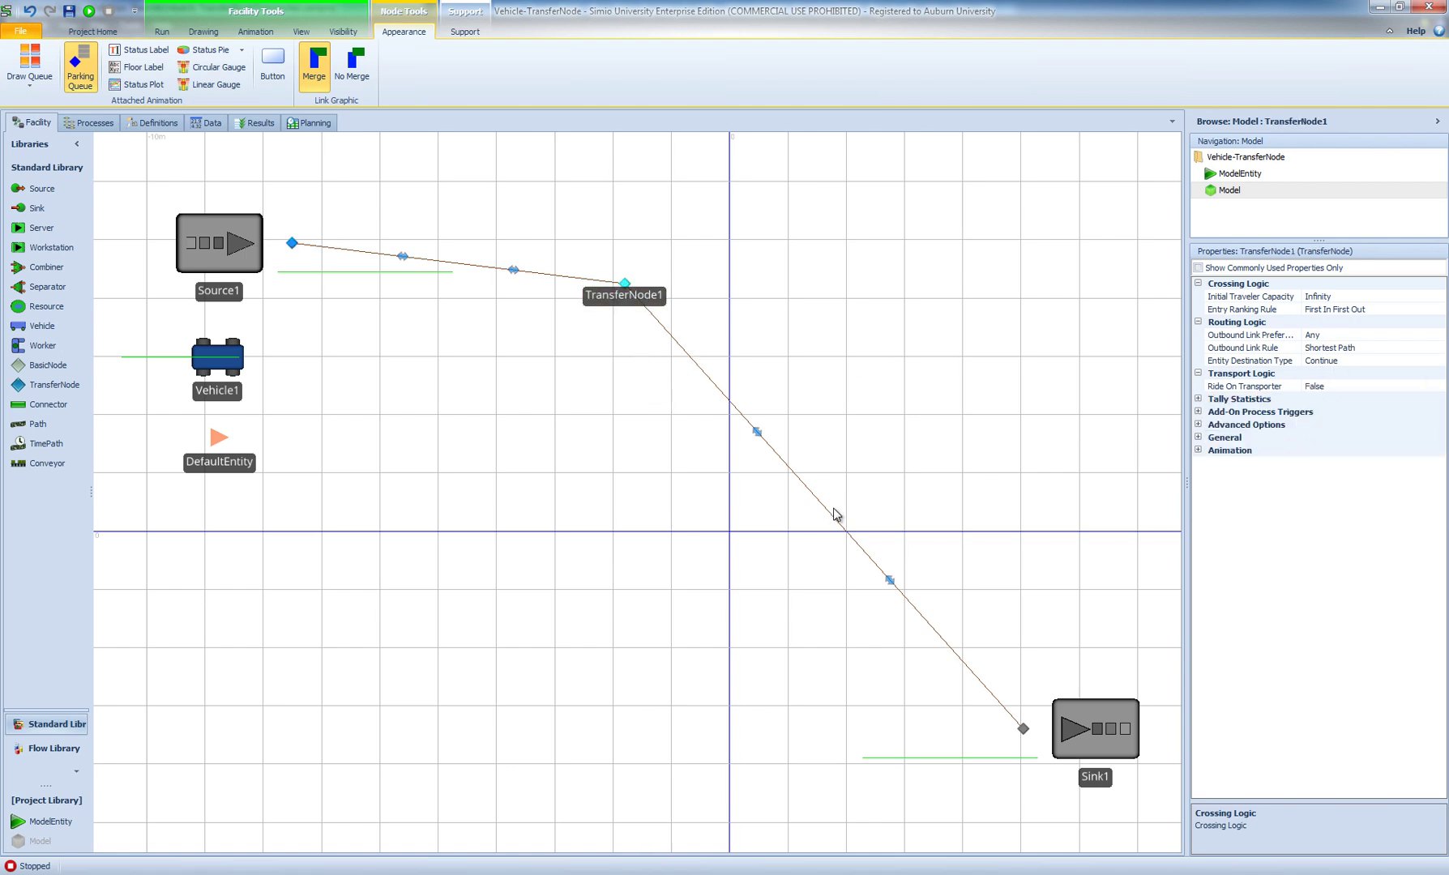
pyautogui.click(598, 538)
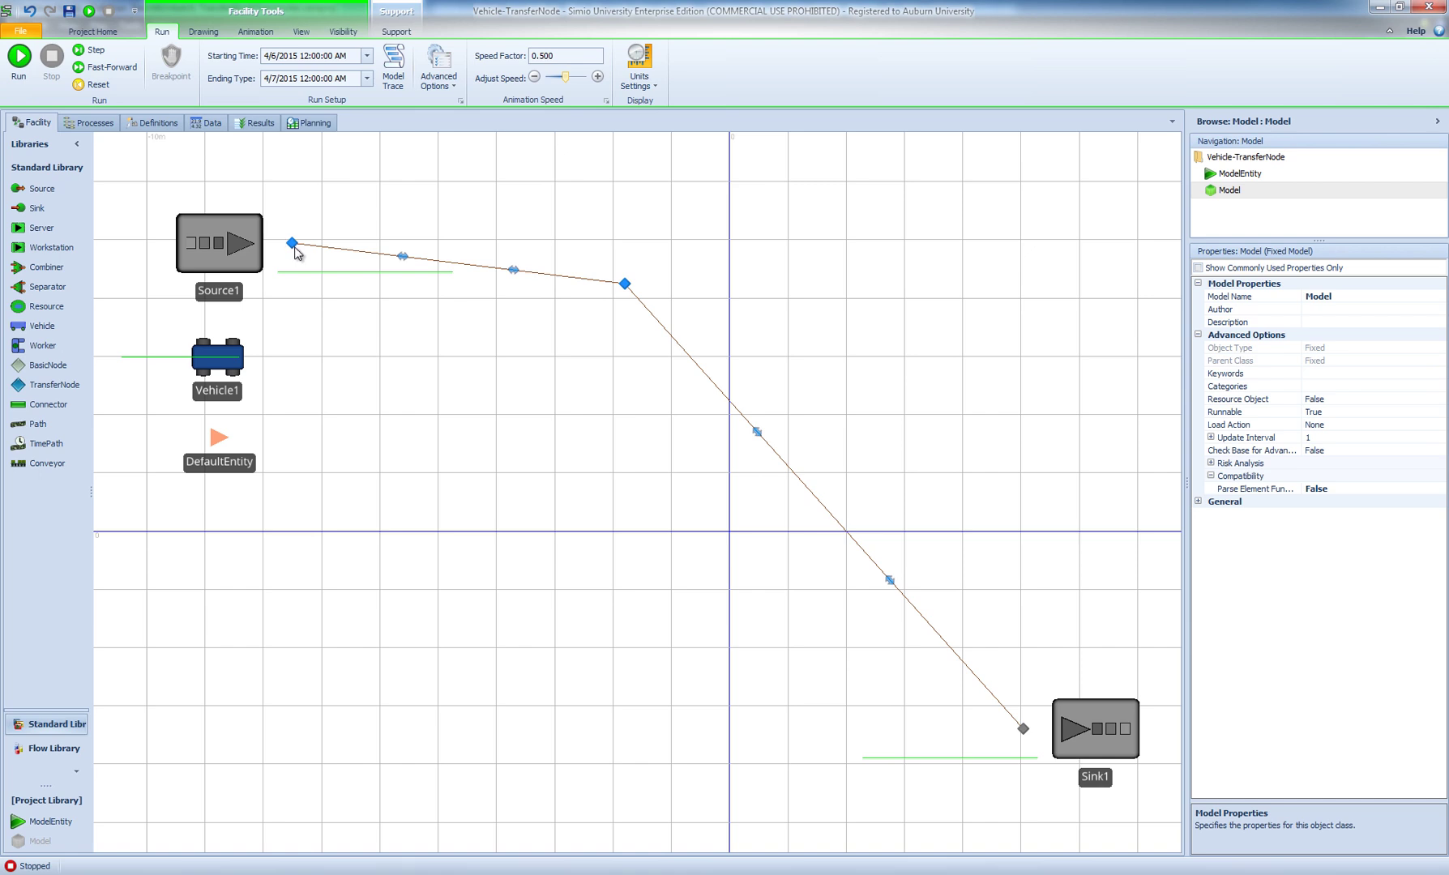
# Step: Run the model, lengthen Source1's output queue line down-right, then stop the run
pyautogui.click(19, 57)
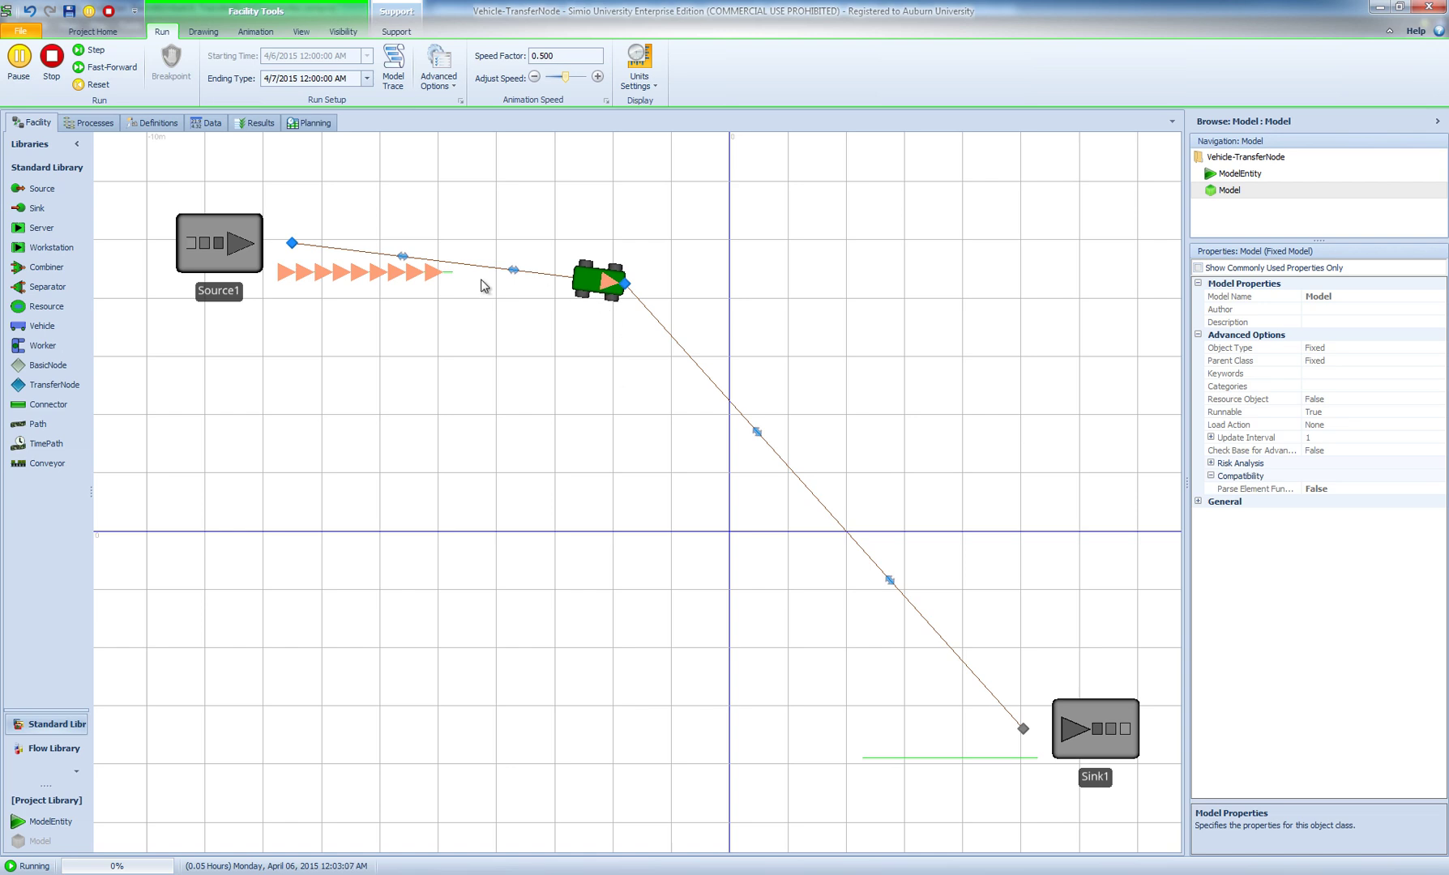
pyautogui.click(451, 274)
pyautogui.moveTo(452, 273); pyautogui.dragTo(551, 359)
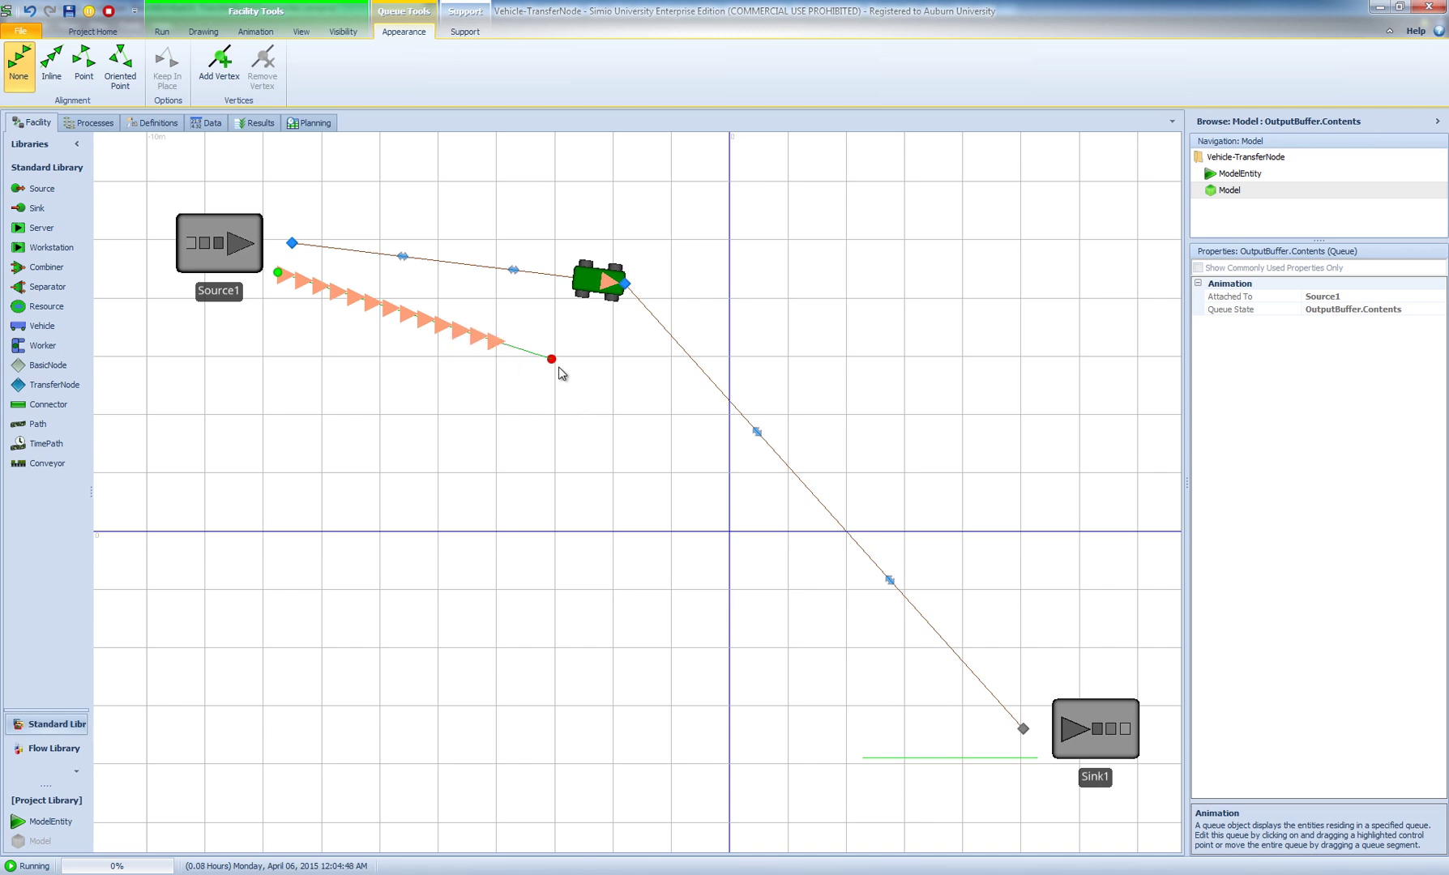
pyautogui.moveTo(552, 360); pyautogui.dragTo(601, 382)
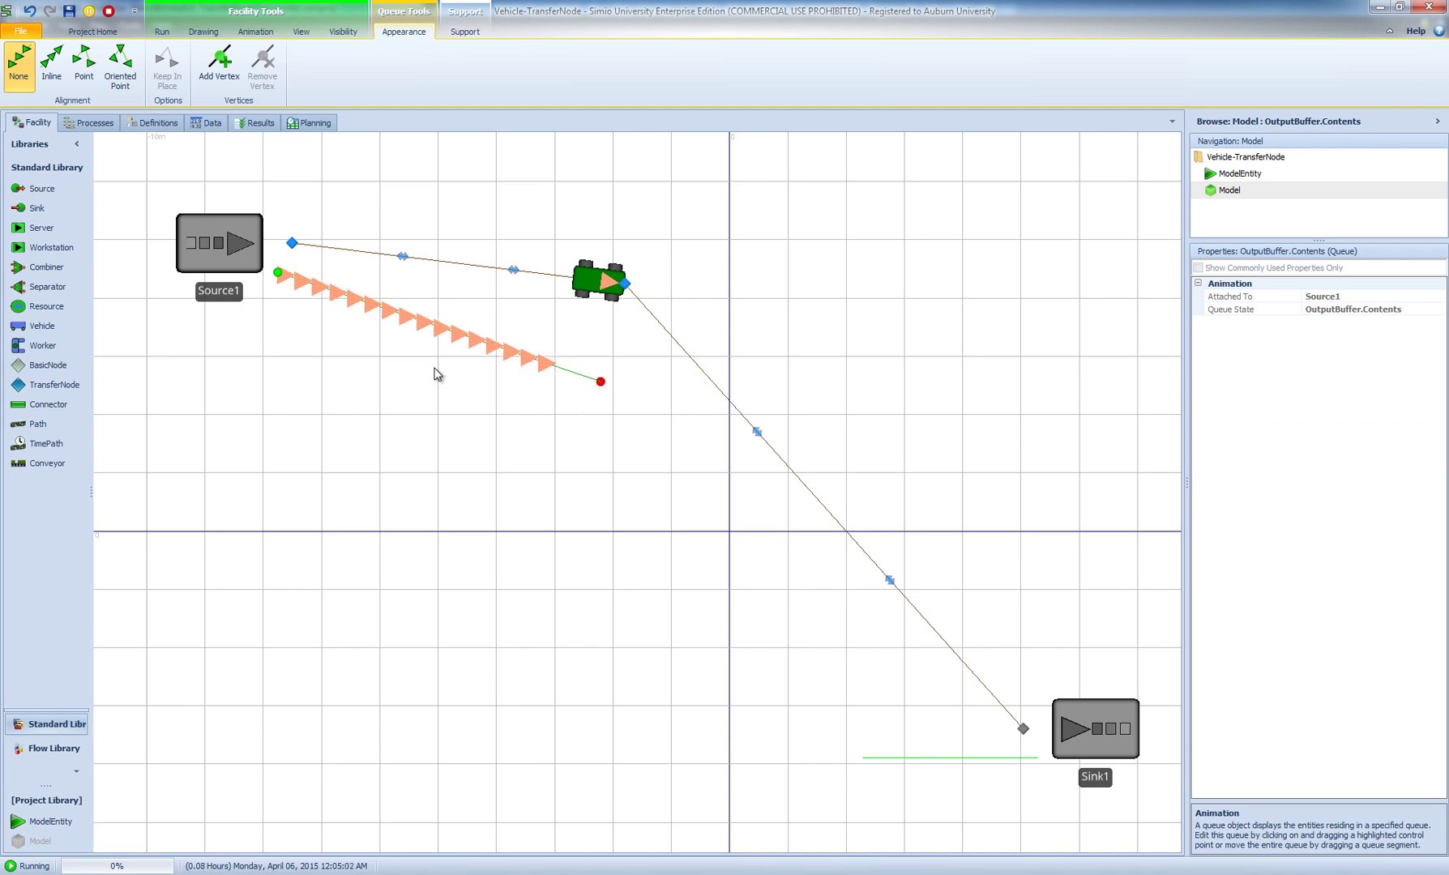
pyautogui.click(109, 14)
# Step: Set TransferNode1's Ride On Transporter to True with Specific transporter Vehicle1, then rerun the model
pyautogui.click(403, 409)
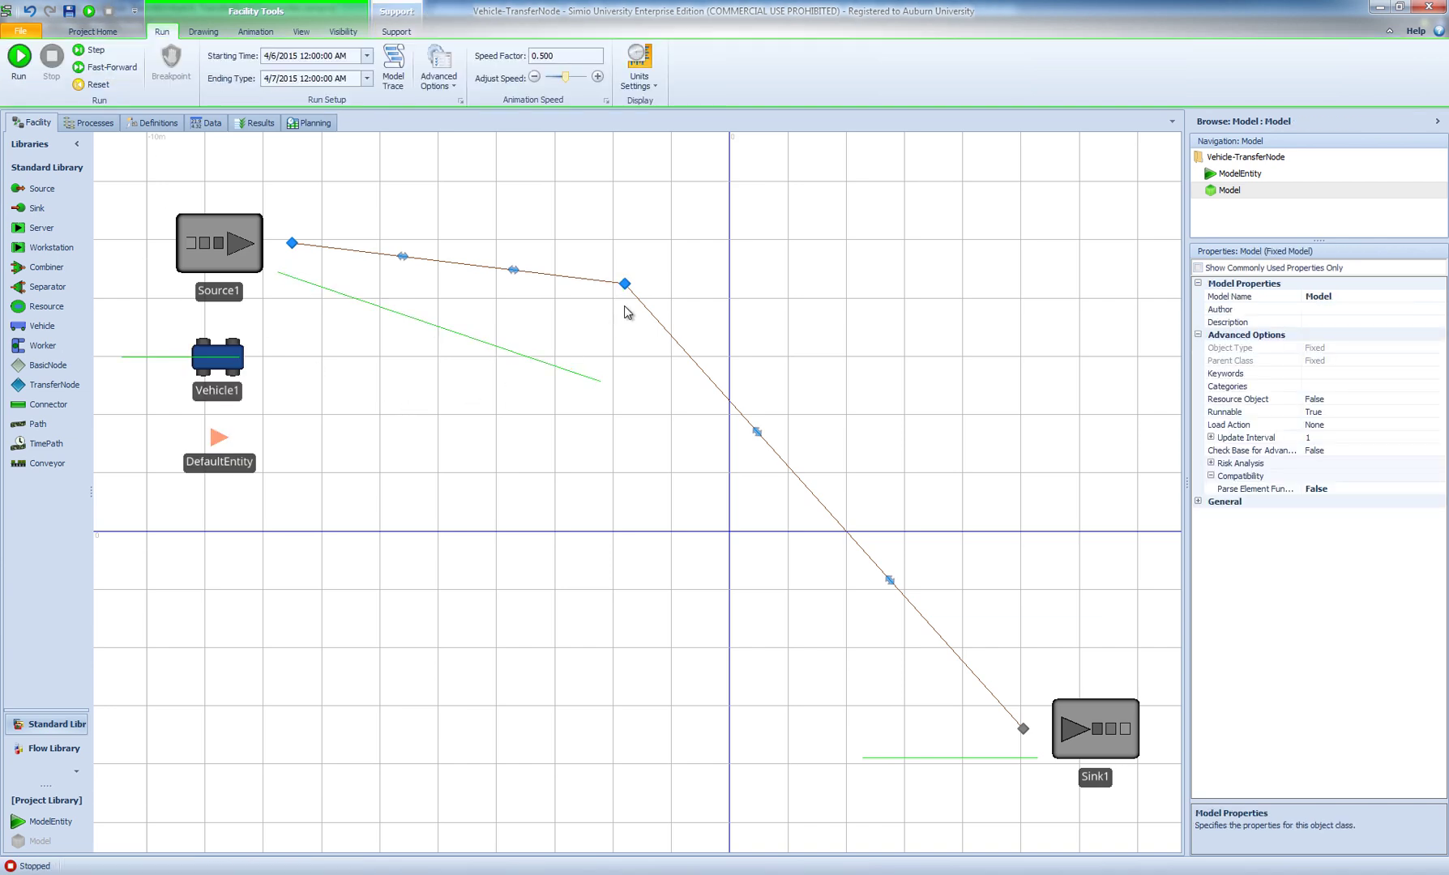
pyautogui.click(624, 284)
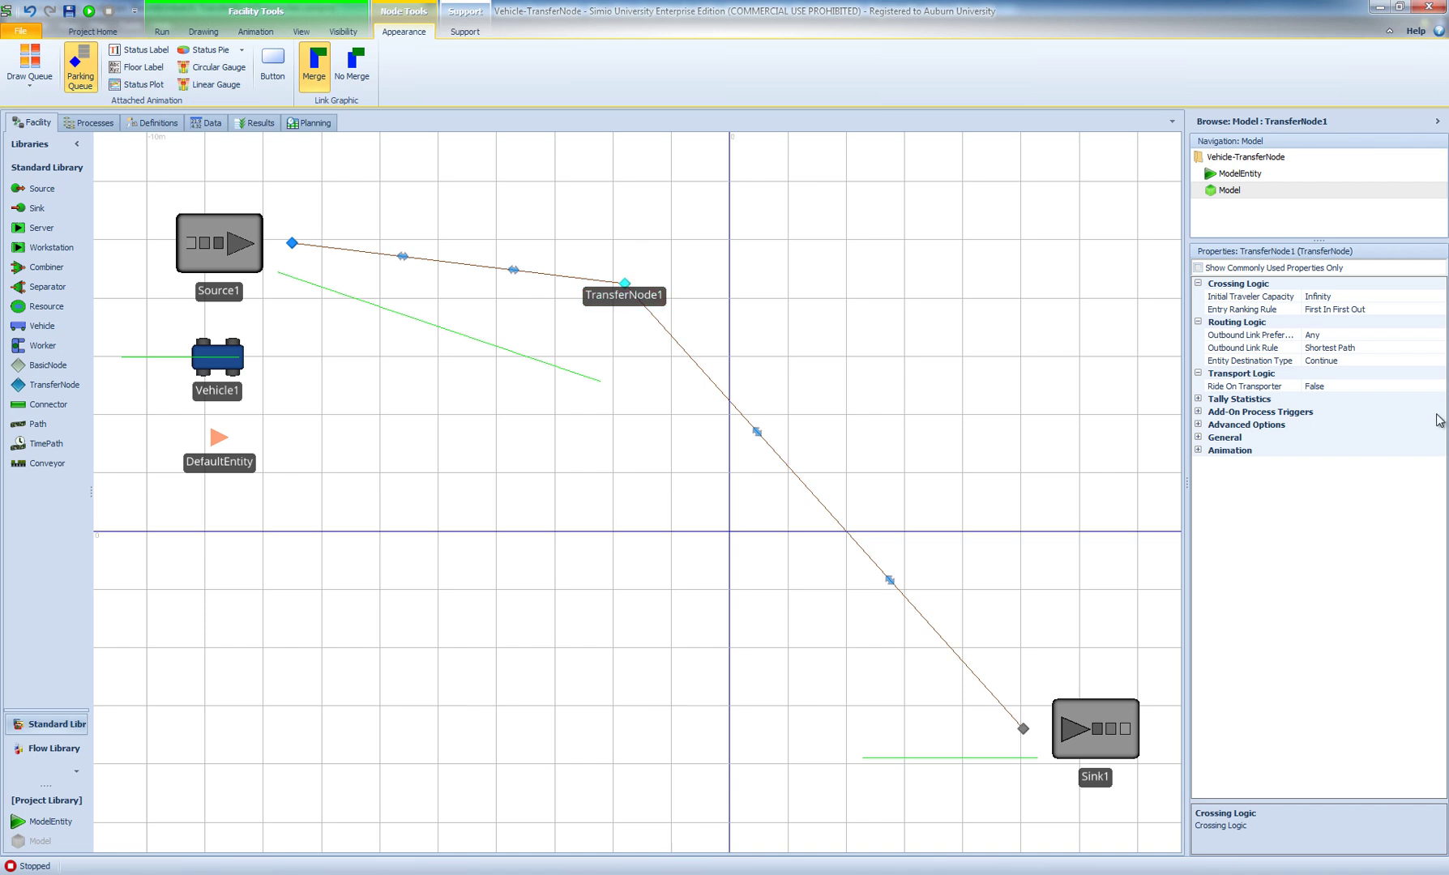
pyautogui.click(1360, 384)
pyautogui.click(1439, 386)
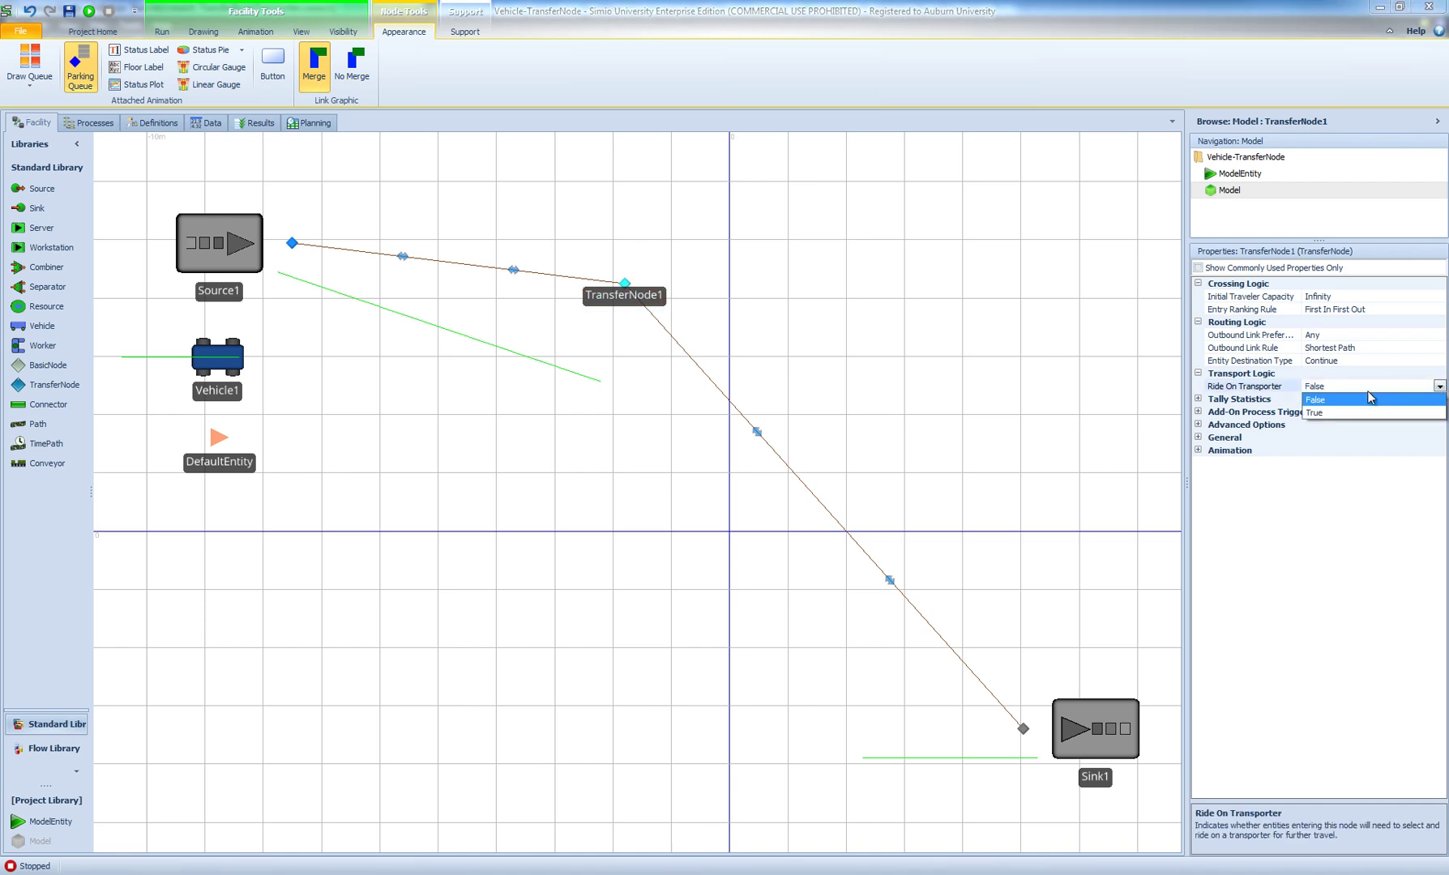
pyautogui.click(1321, 413)
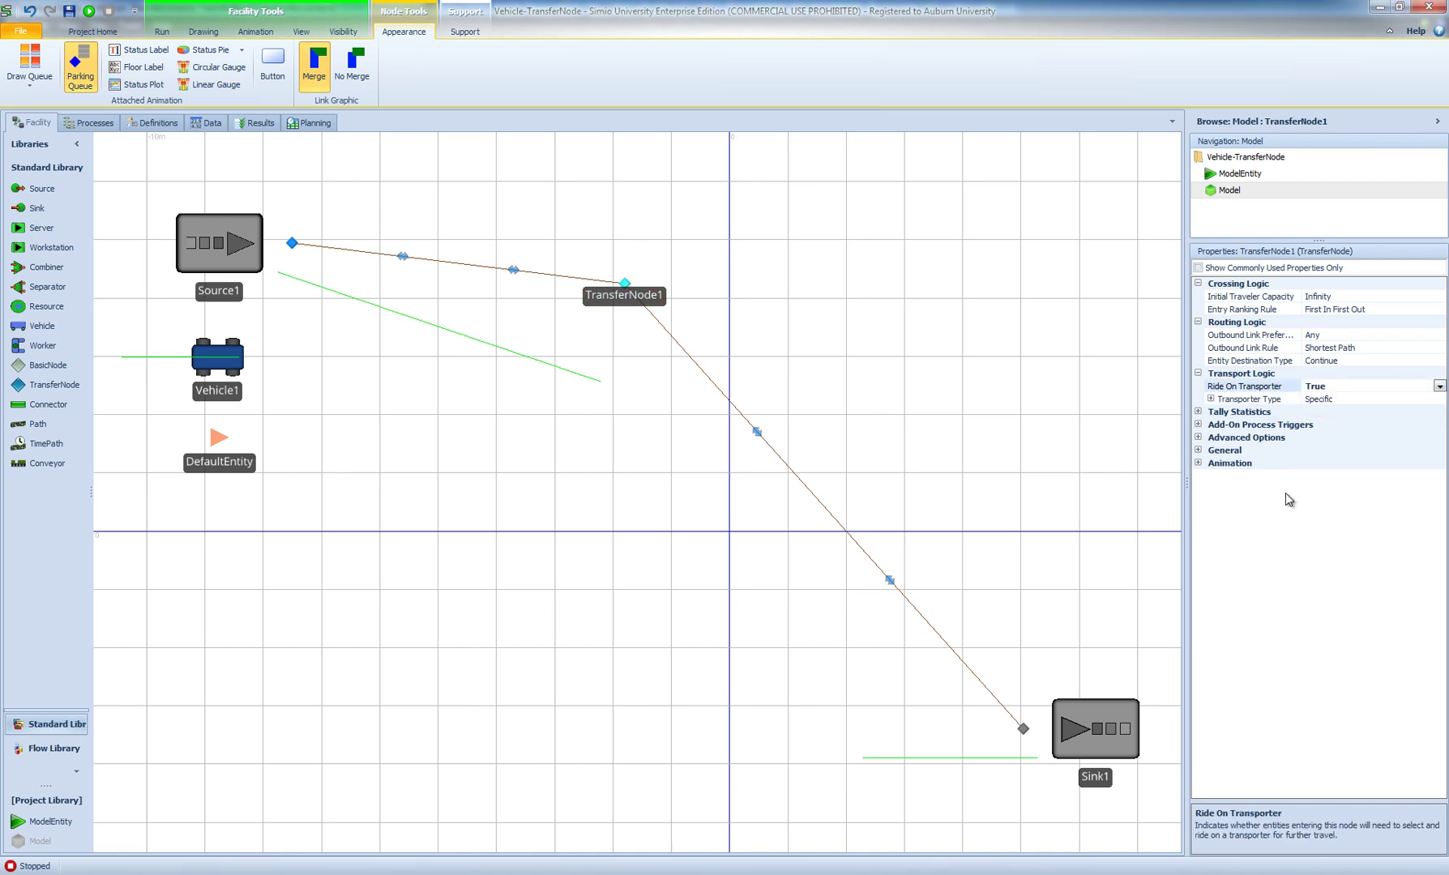
pyautogui.click(1211, 398)
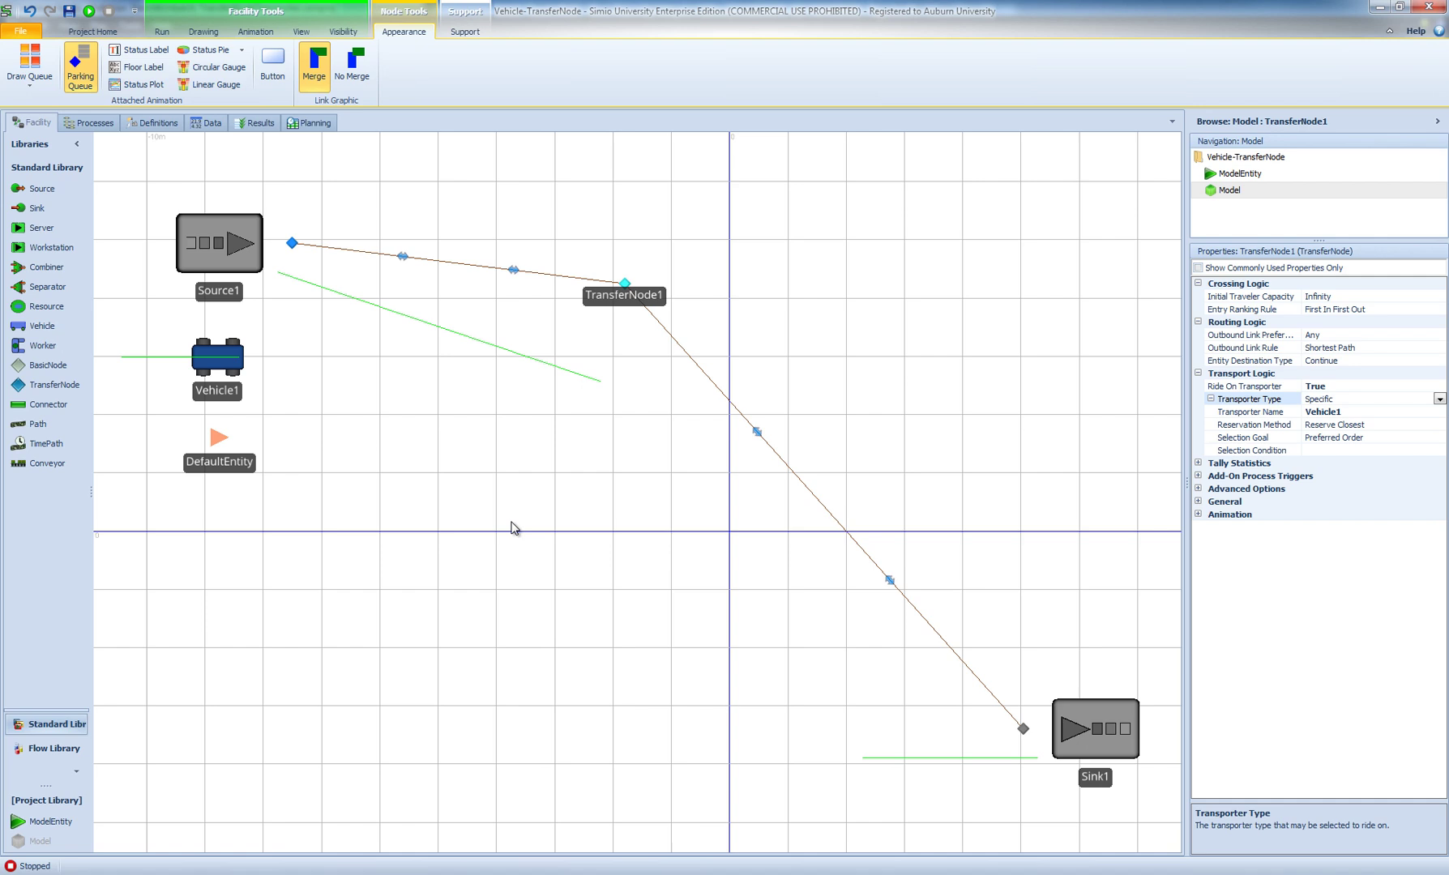
pyautogui.click(479, 531)
pyautogui.click(18, 59)
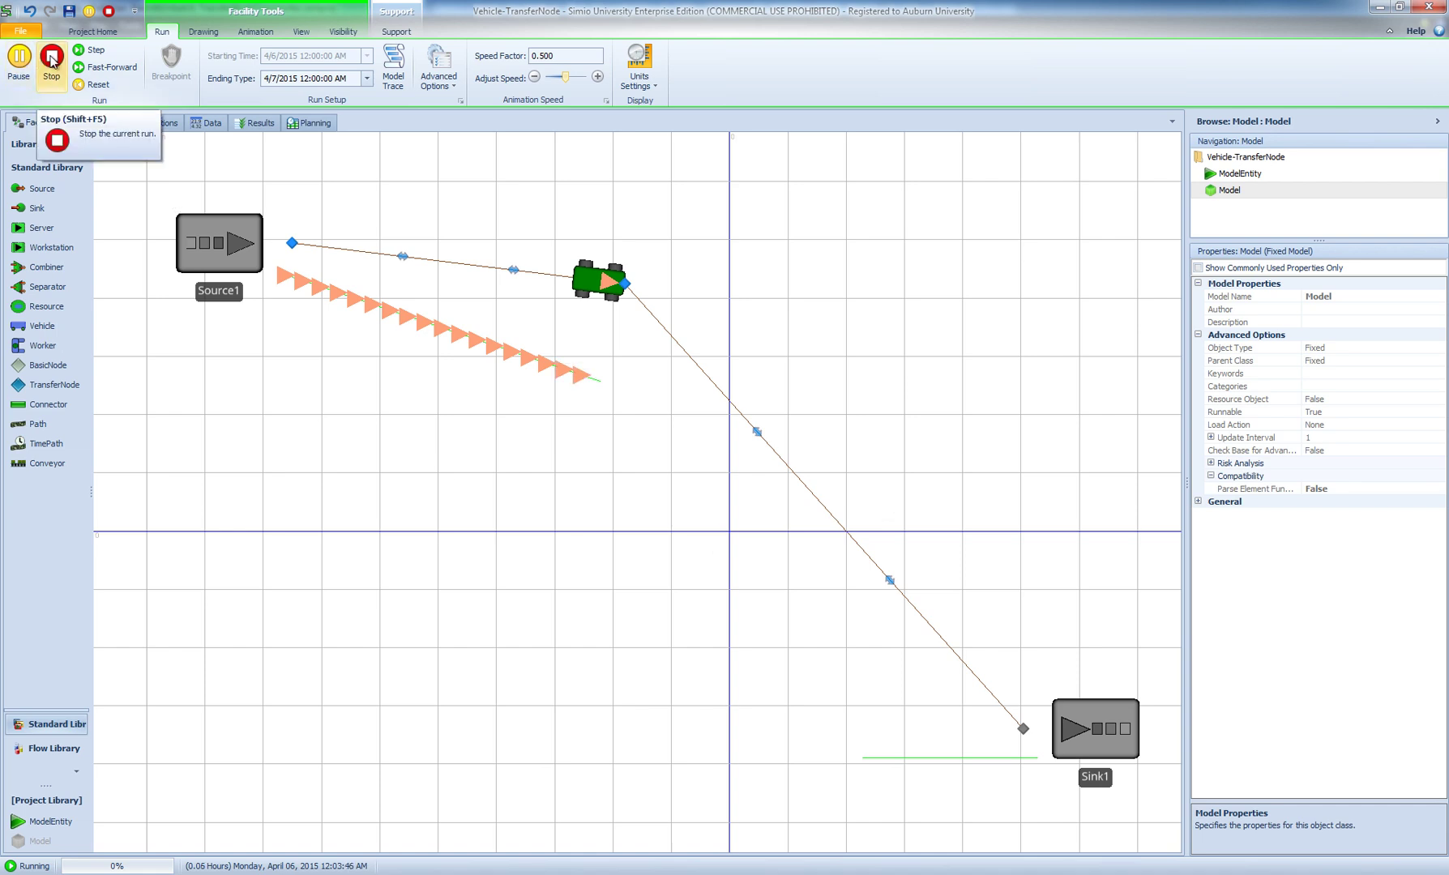
# Step: Stop the stalled run, recheck TransferNode1's transporter settings, rerun briefly, then reset the model
pyautogui.click(51, 58)
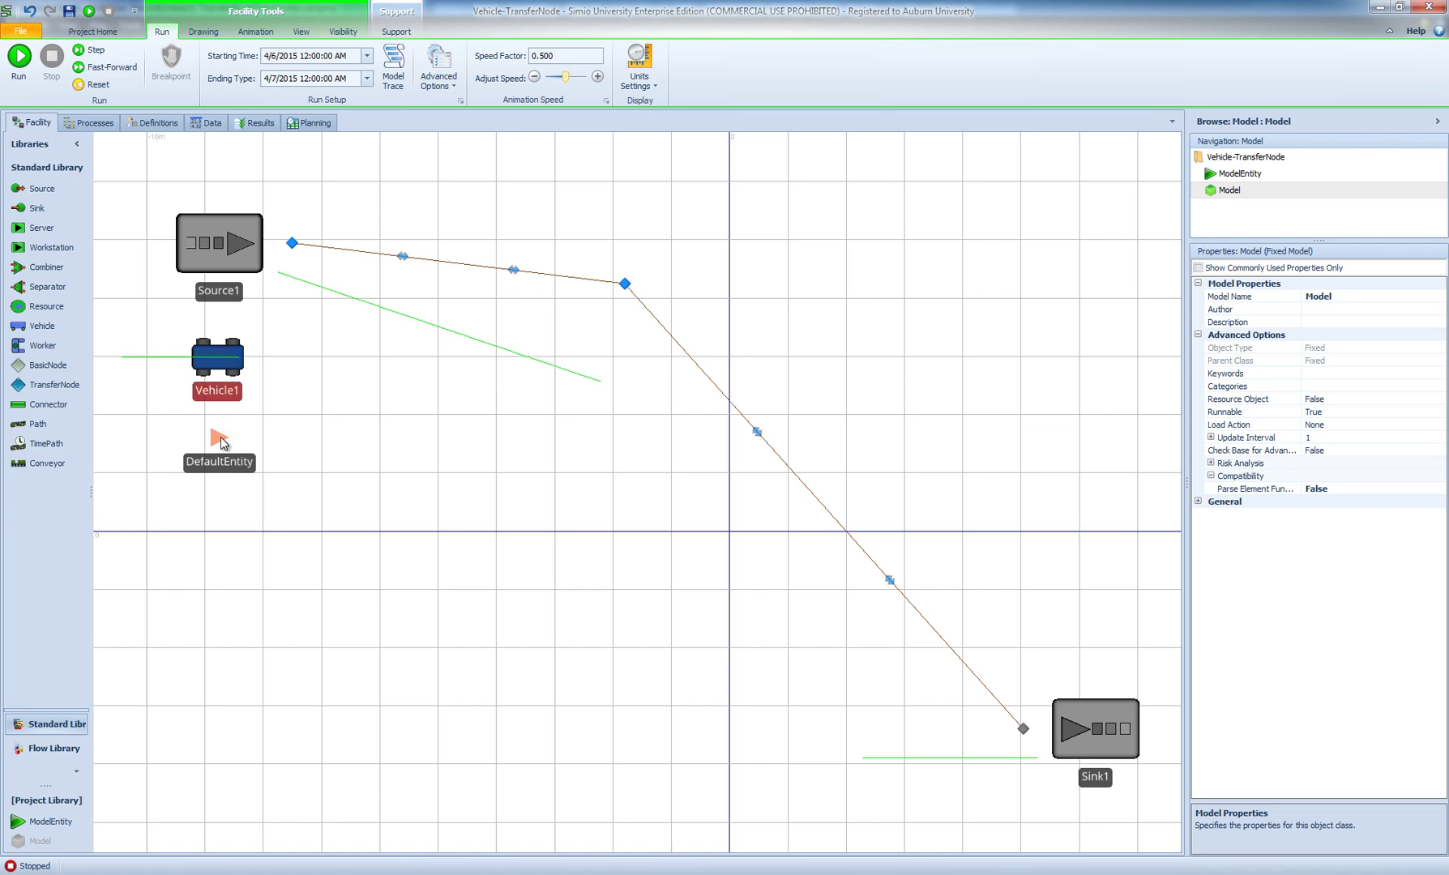
pyautogui.click(625, 283)
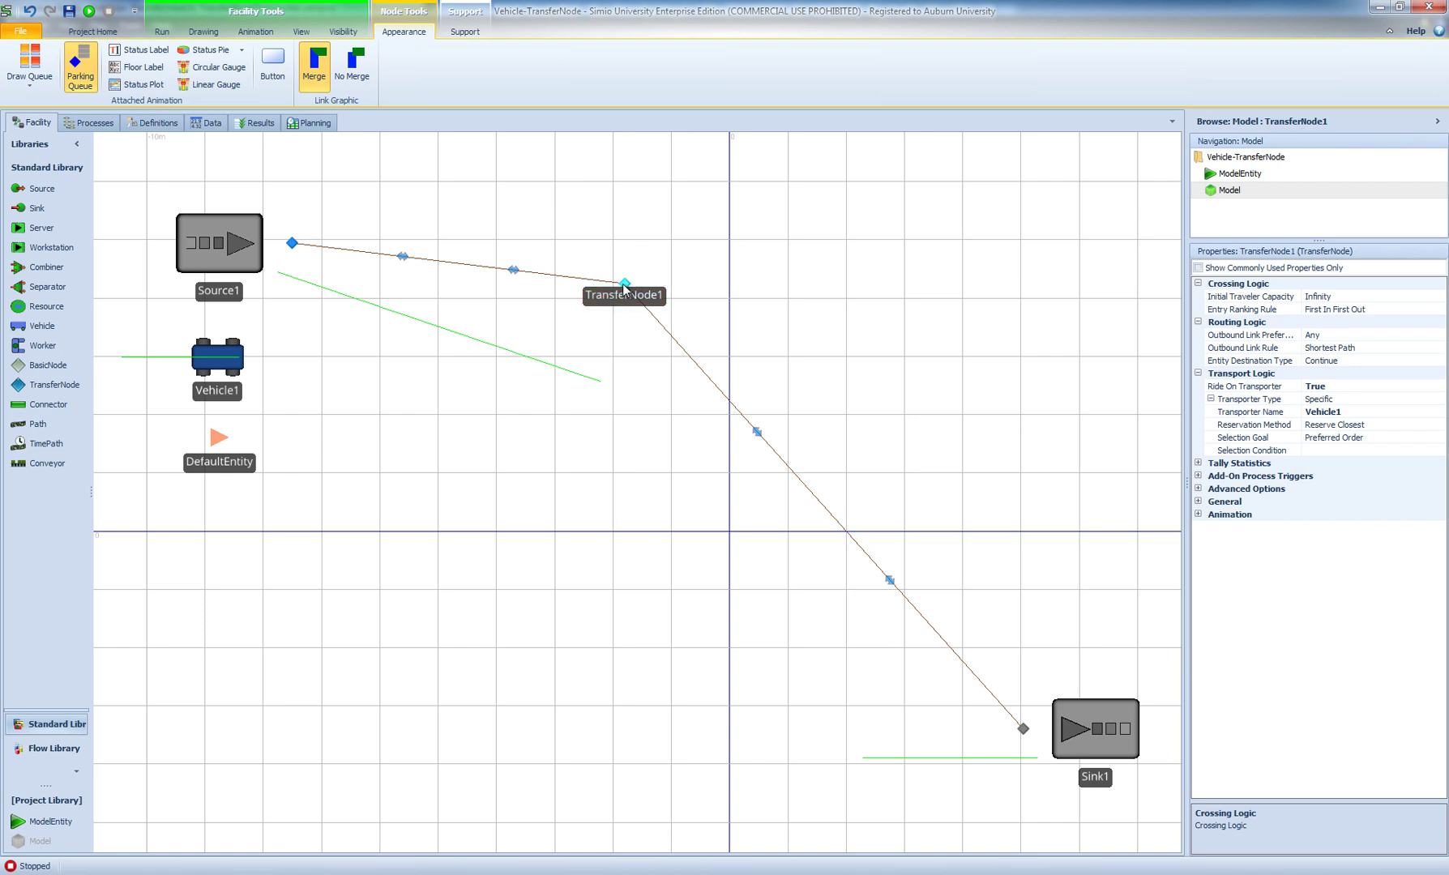
pyautogui.click(162, 31)
pyautogui.click(19, 58)
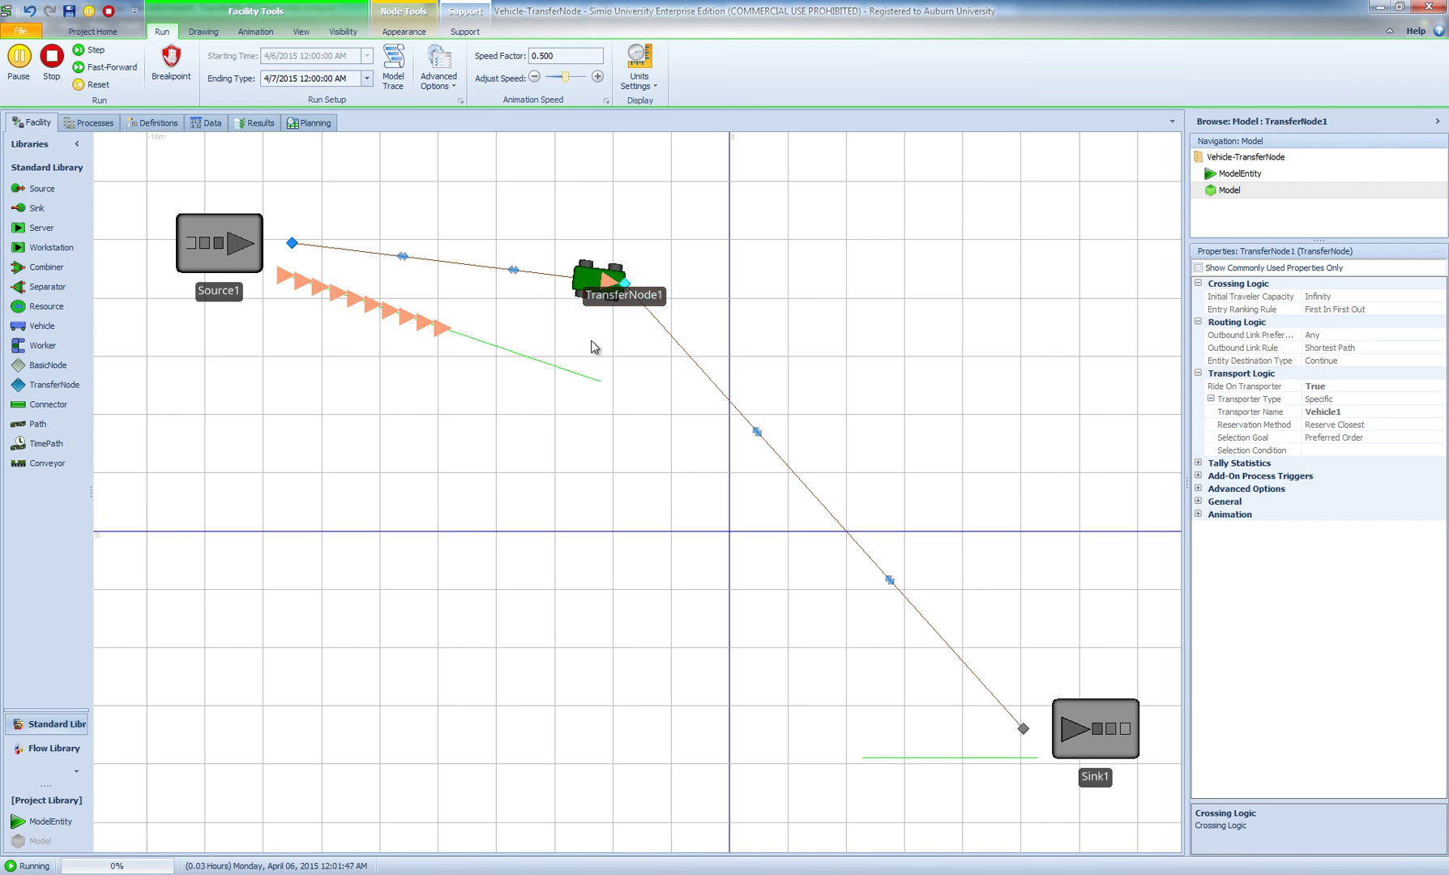
pyautogui.click(51, 57)
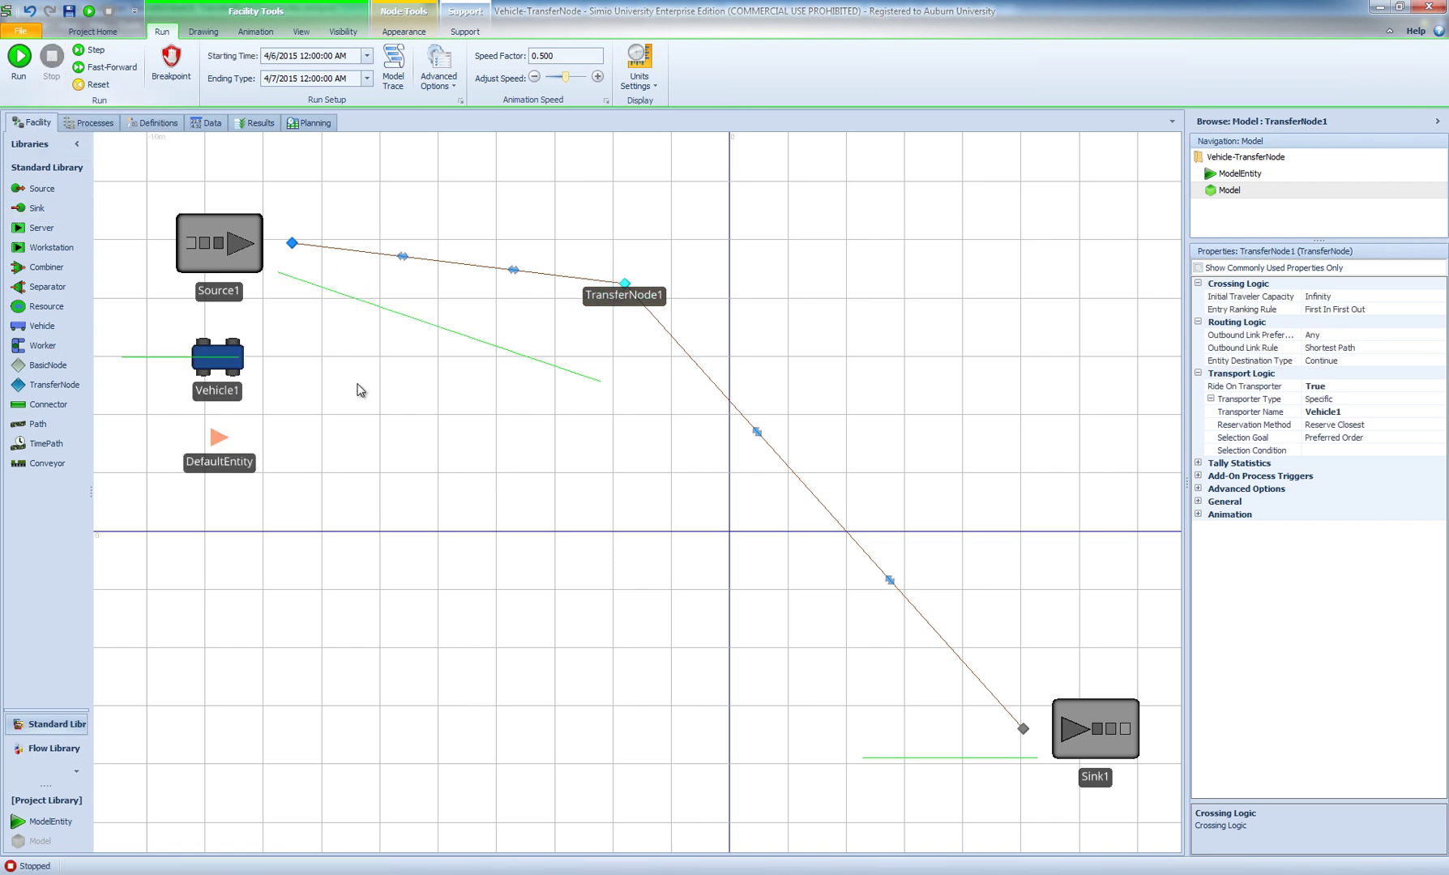
pyautogui.click(510, 540)
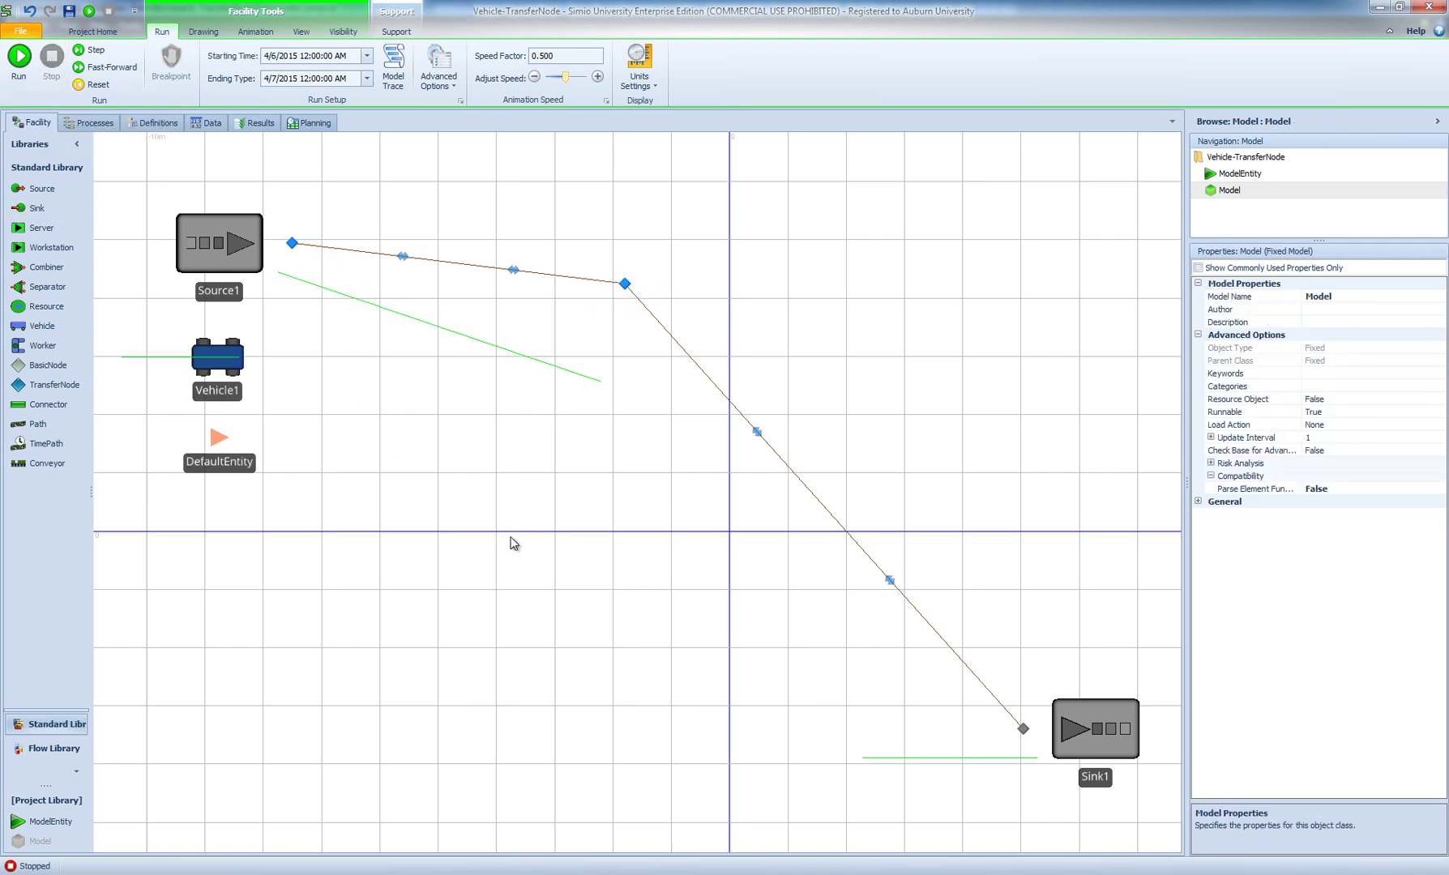
# Step: Set Output@Source1's Entity Destination Type to Specific with Node Name Input@Sink1
pyautogui.click(293, 244)
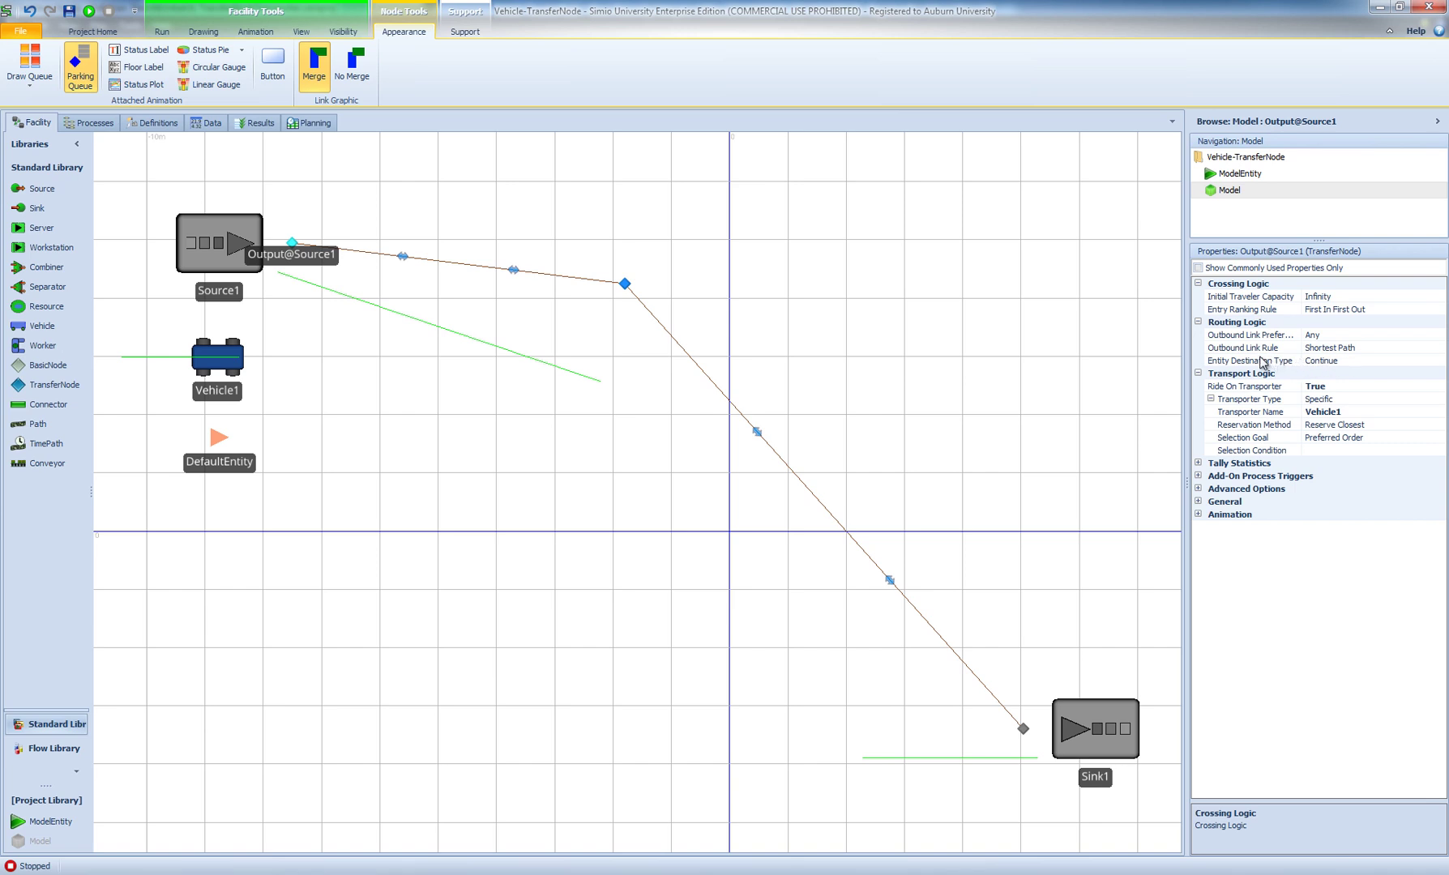
pyautogui.click(1388, 362)
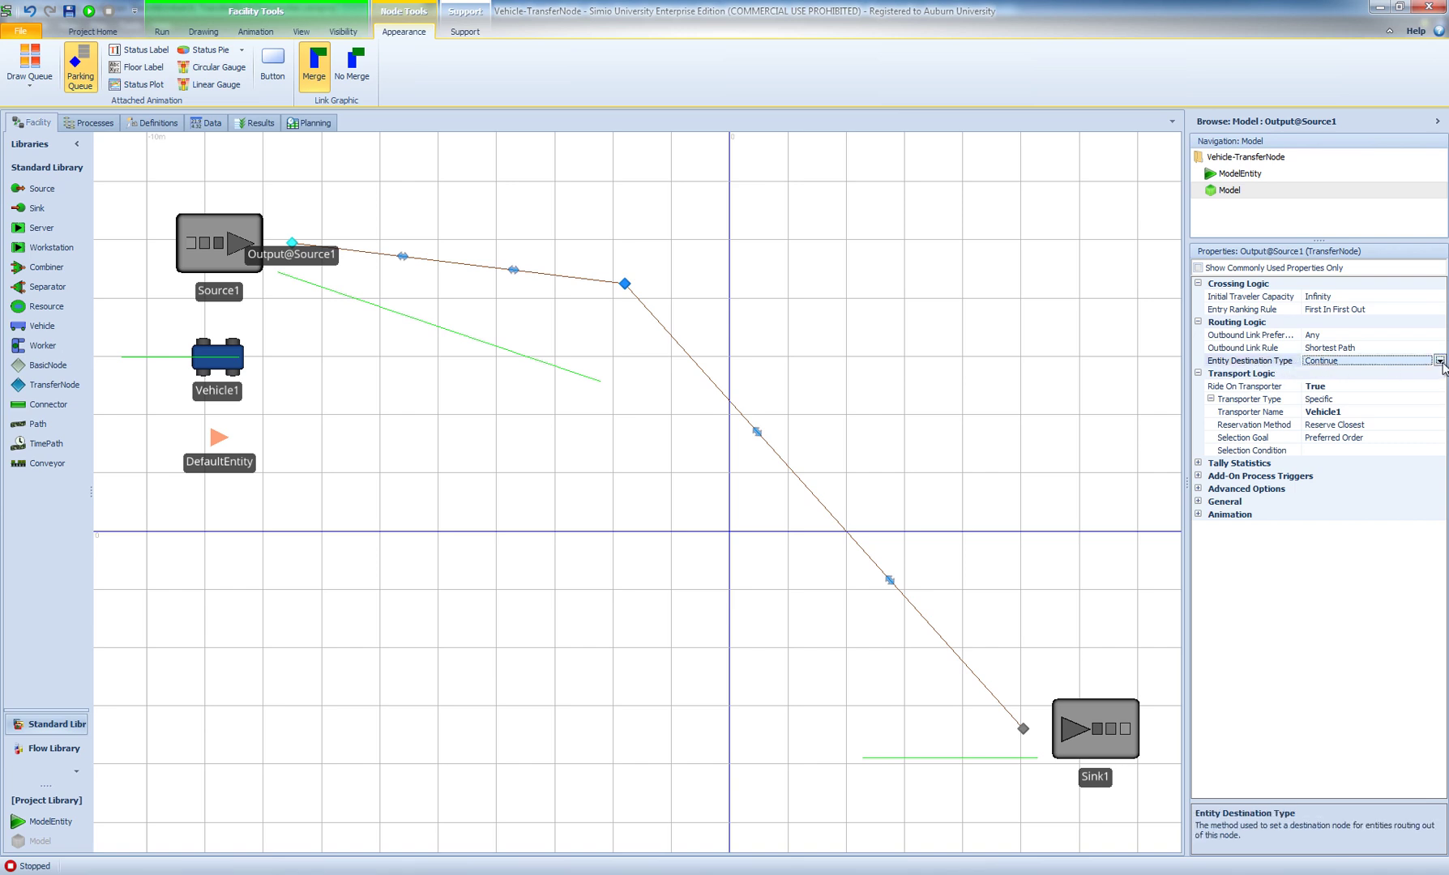
pyautogui.click(1440, 362)
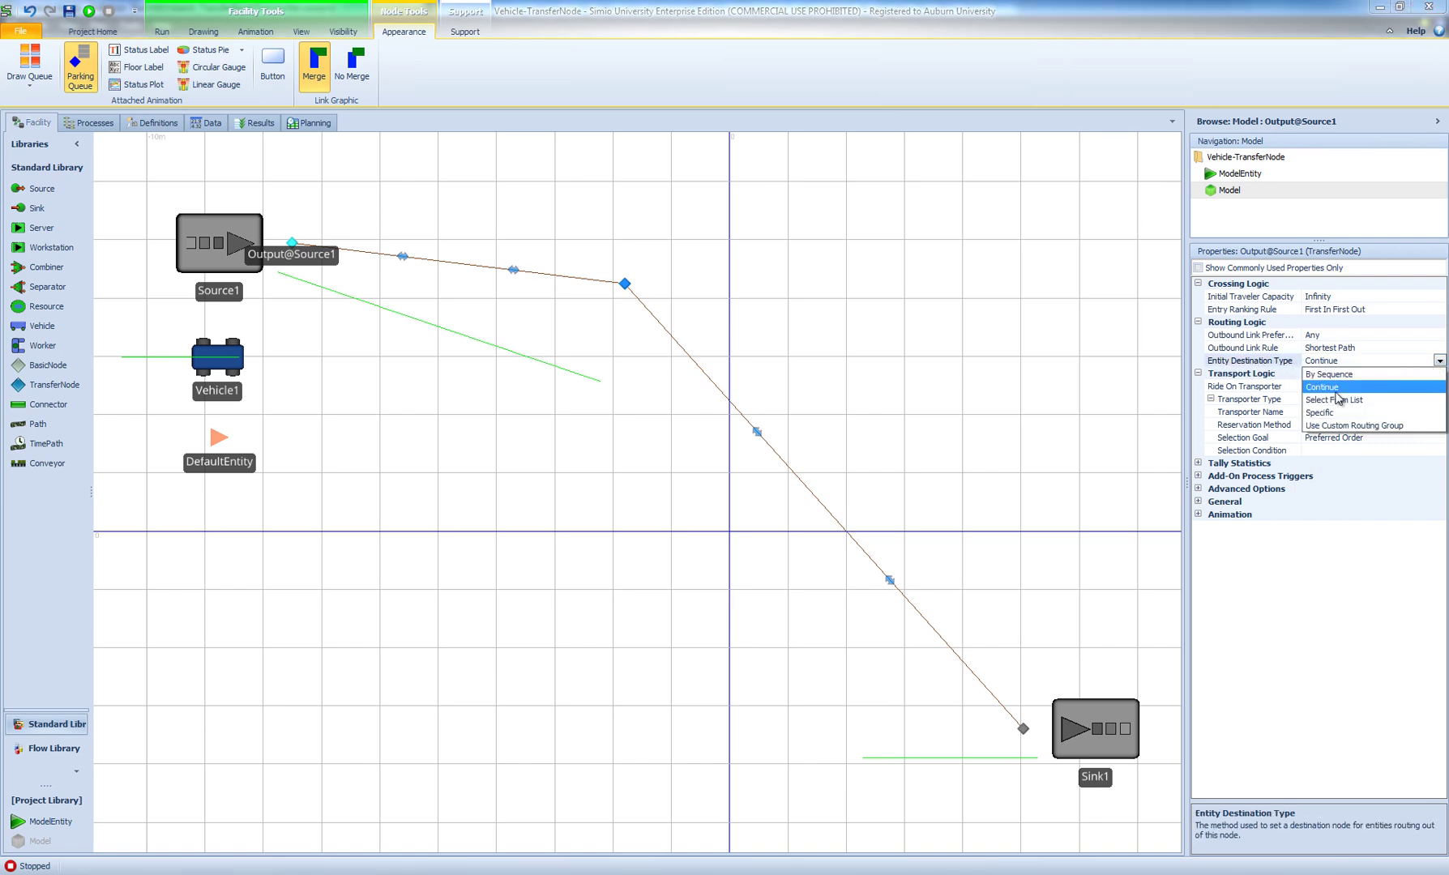
pyautogui.click(1321, 413)
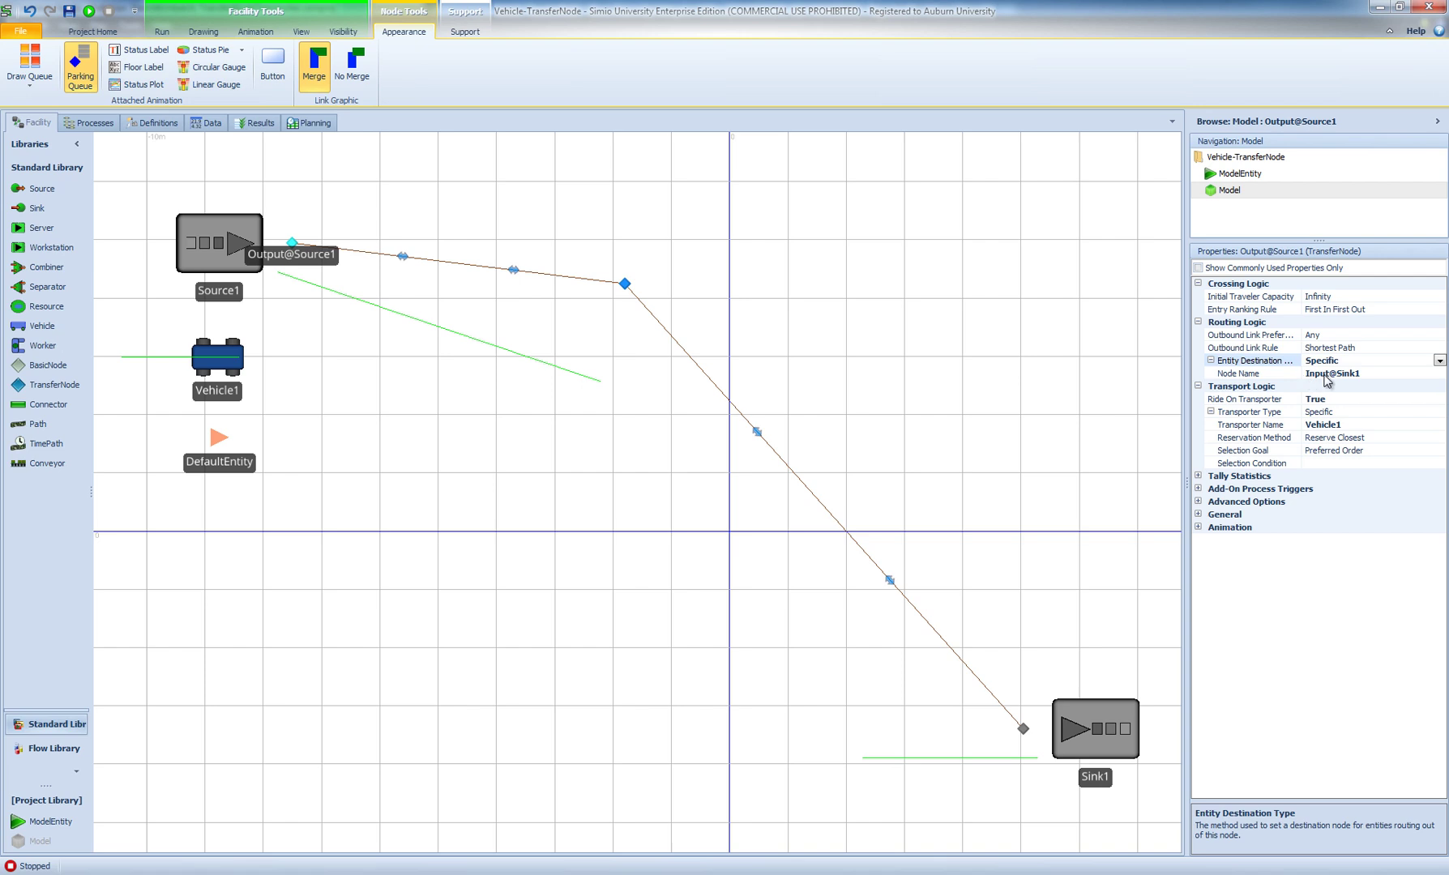
pyautogui.click(1023, 729)
pyautogui.click(1080, 567)
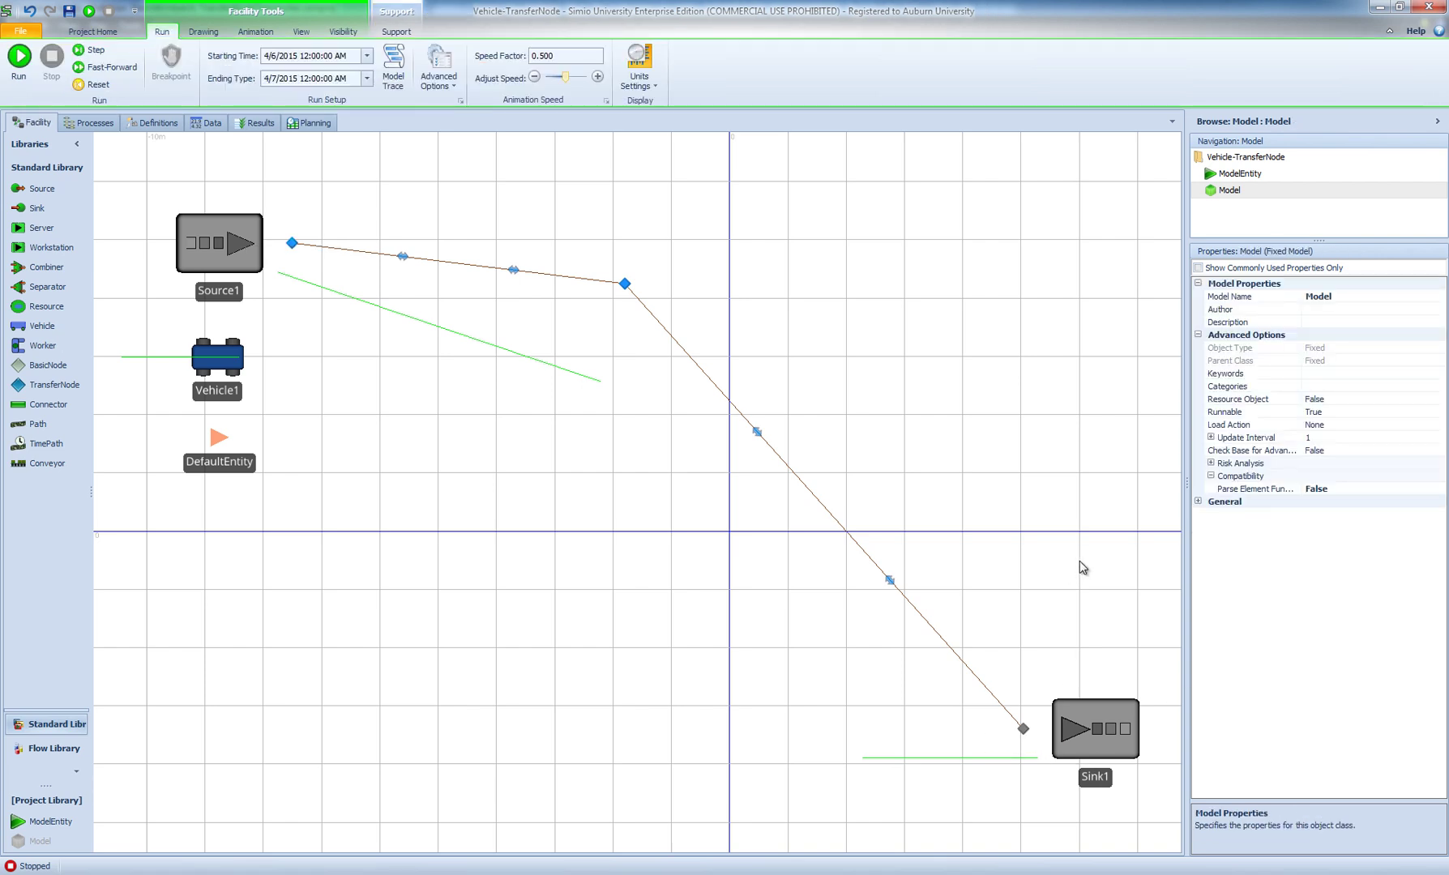
pyautogui.click(292, 243)
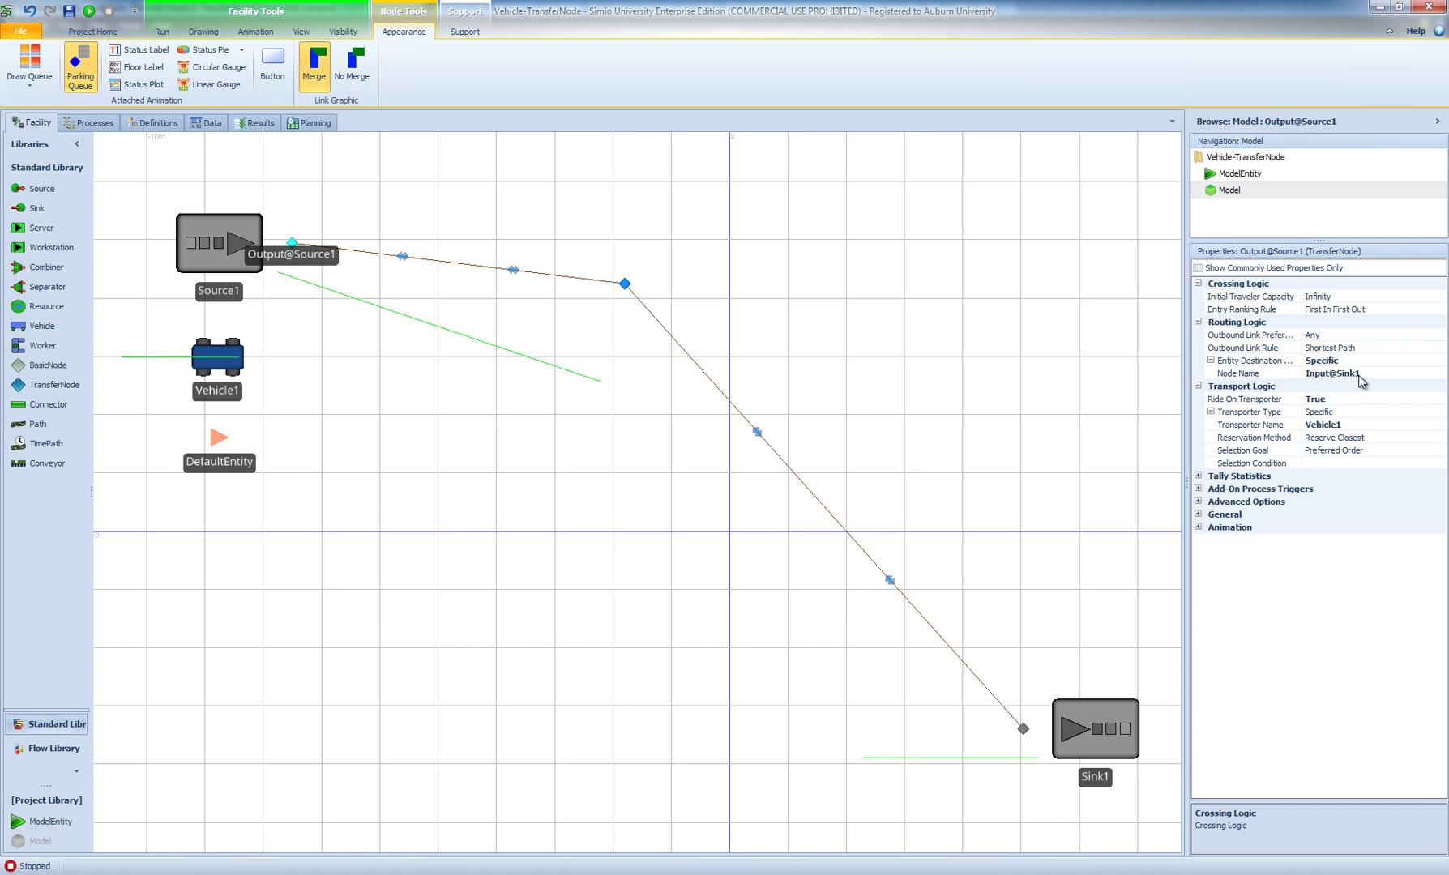
pyautogui.click(1076, 380)
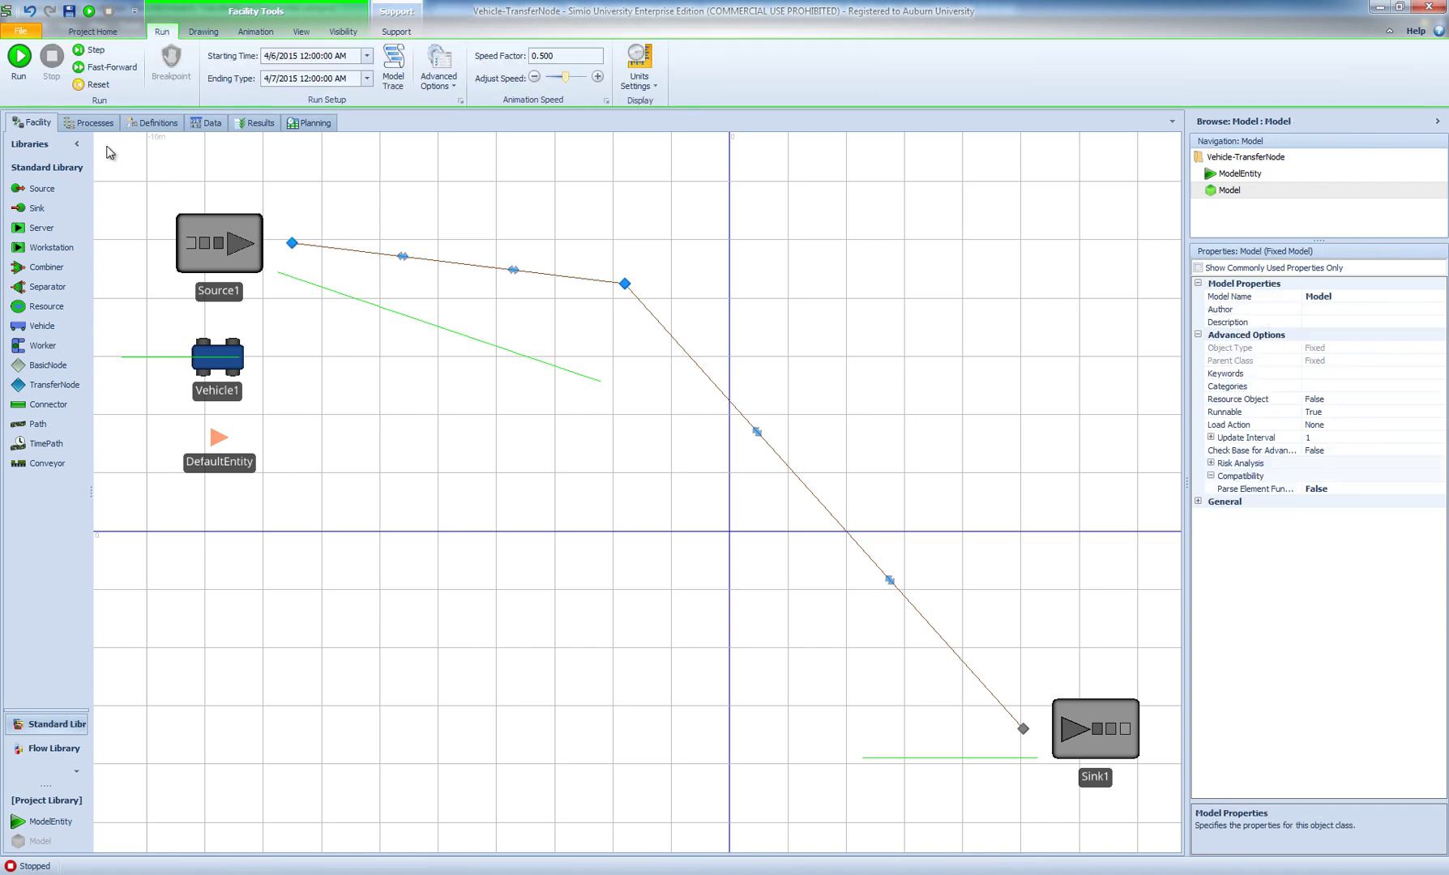
# Step: Start the run and watch Vehicle1 travel the path to Sink1's input node
pyautogui.click(22, 68)
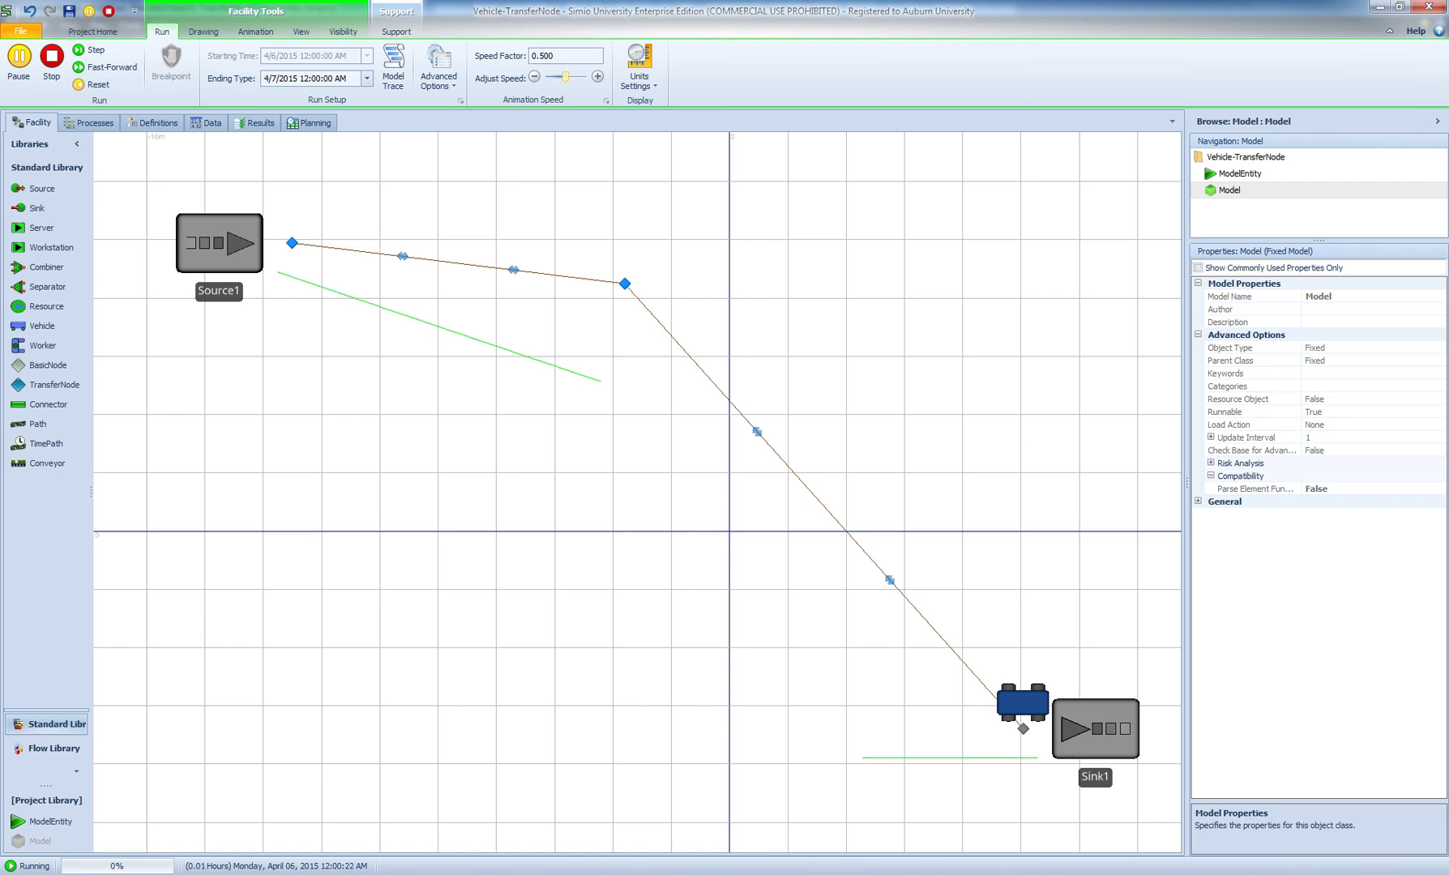